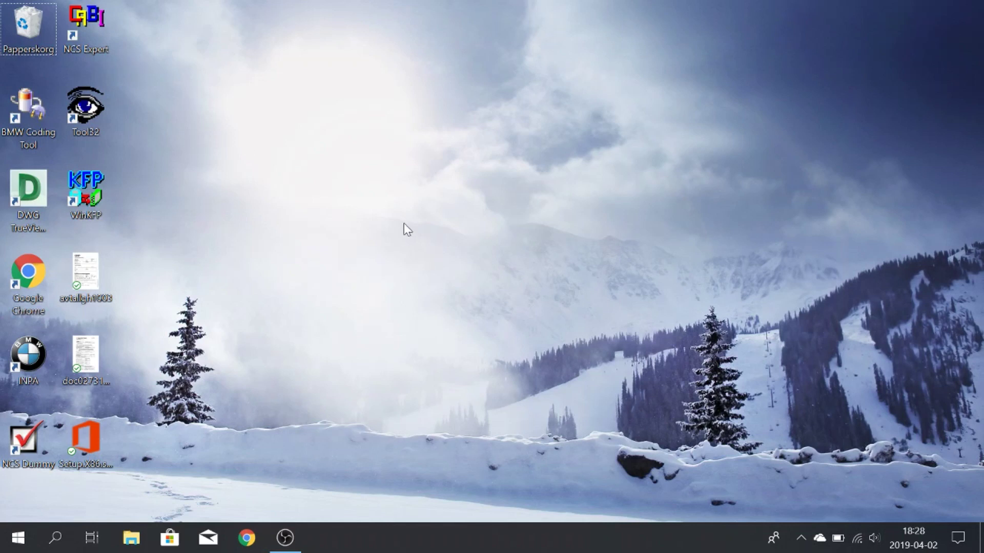
Step: Open Device Manager and expand the Ports (COM and LPT) category to list the serial port devices
right_click(10, 545)
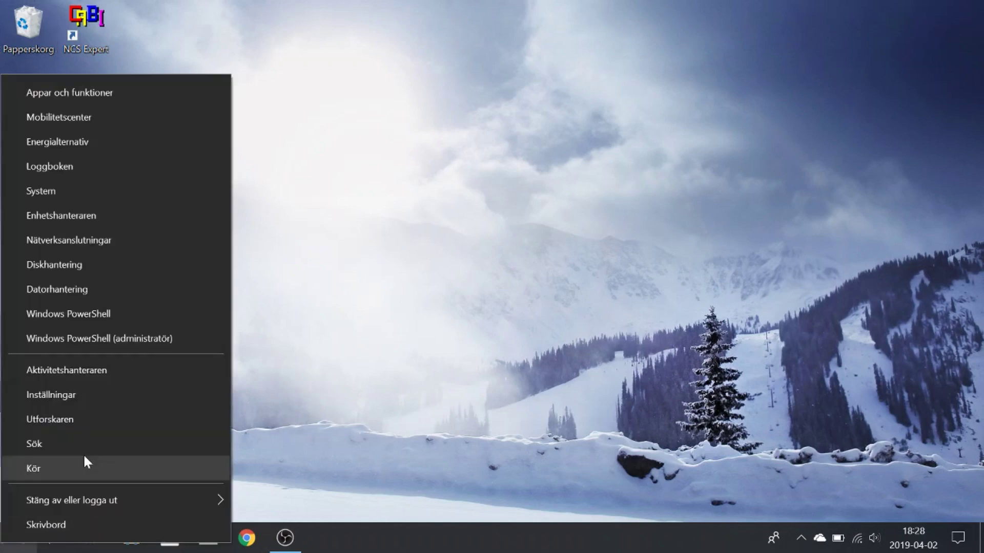
left_click(128, 222)
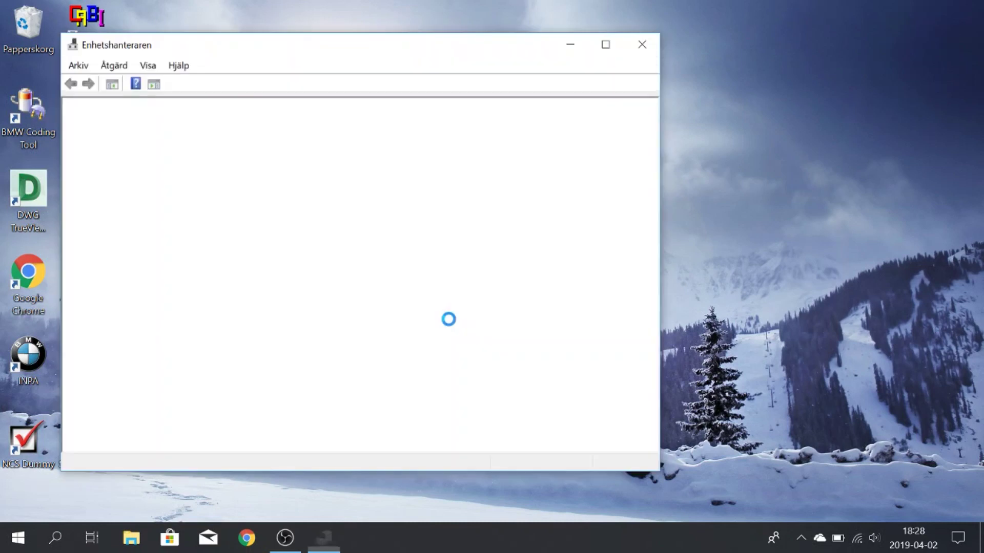
scroll(148, 351, "down", 1)
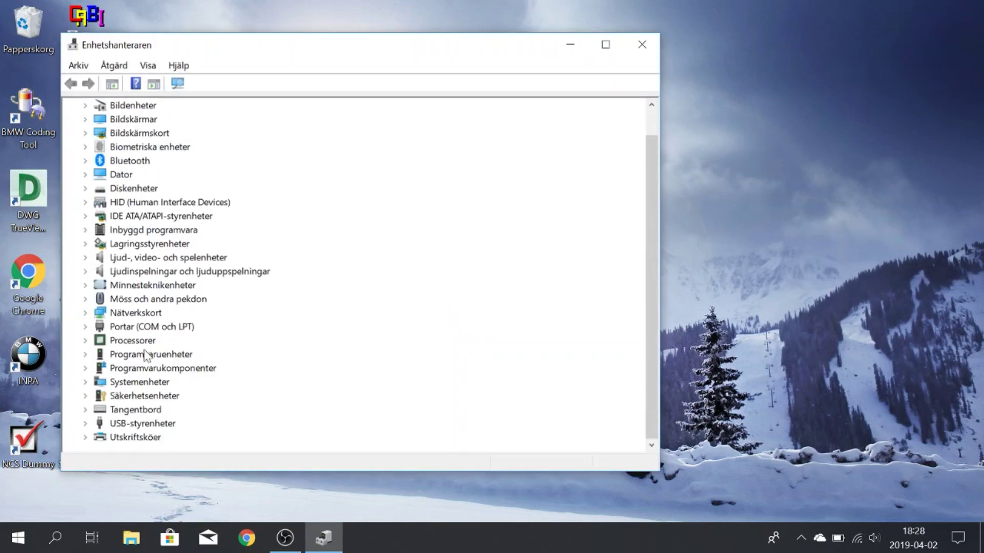
left_click(147, 330)
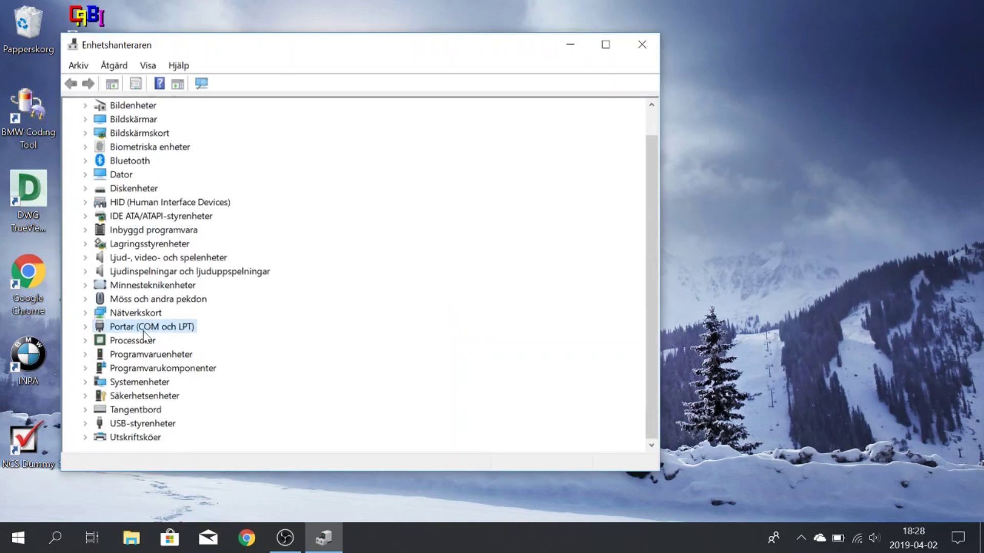
left_click(88, 328)
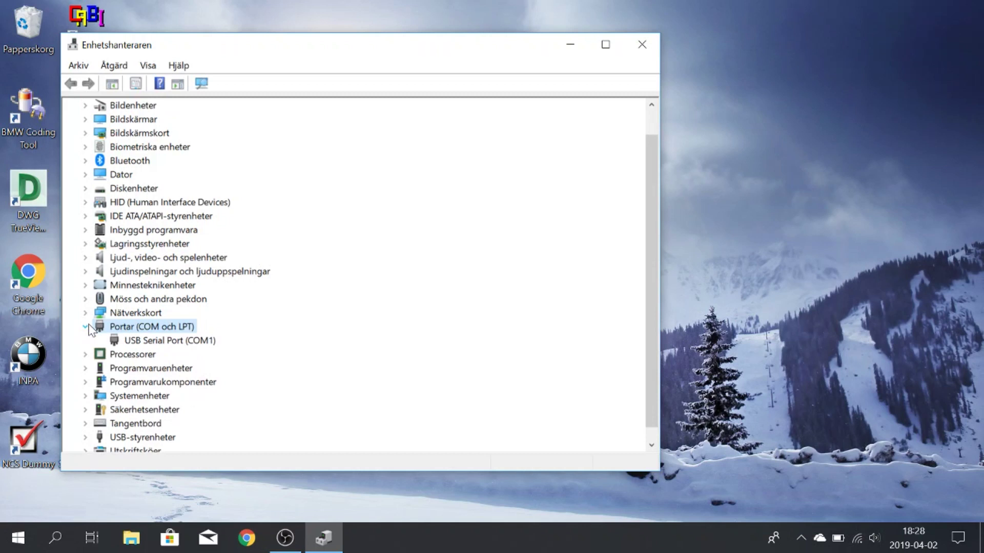
Step: Review the advanced port settings of the USB Serial Port (COM1) and close Device Manager without changing anything
right_click(148, 341)
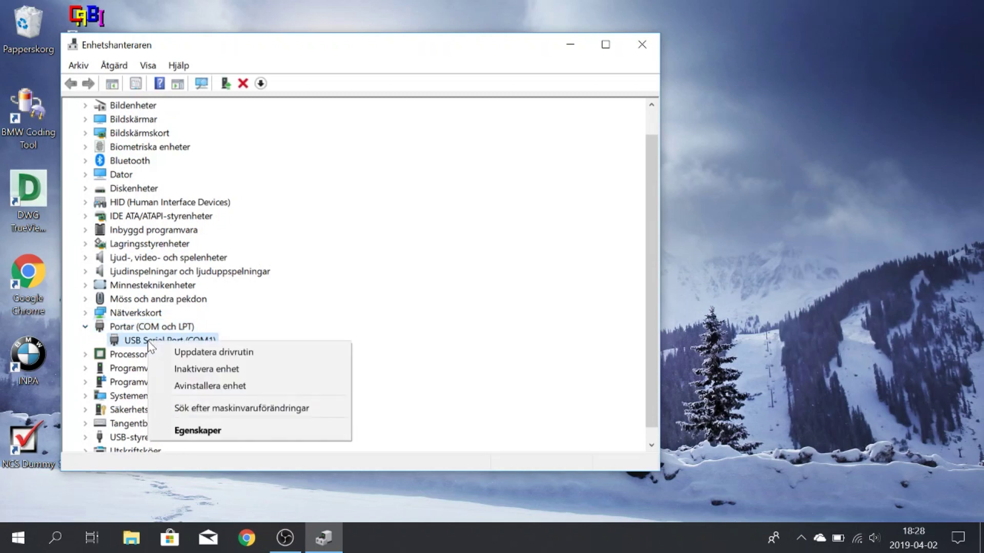
left_click(198, 430)
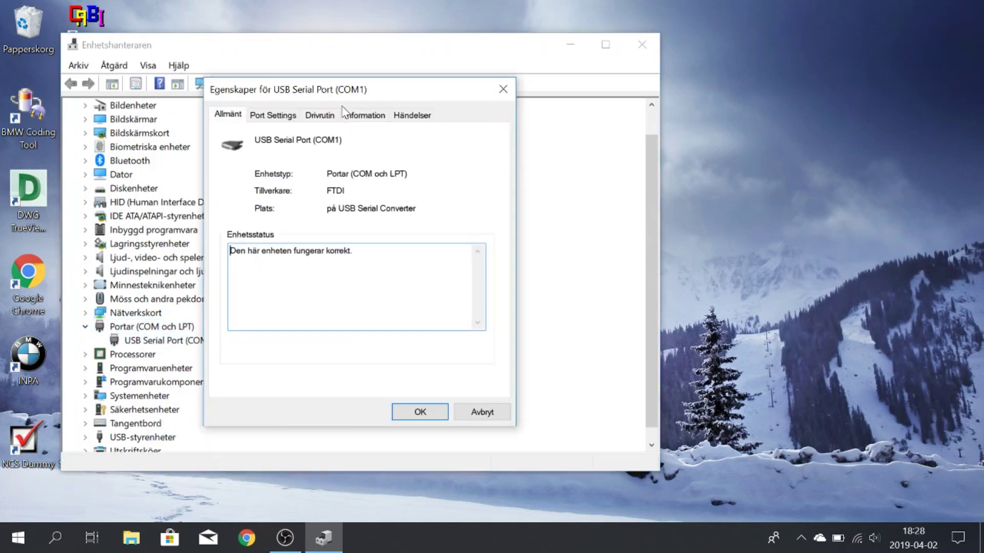
left_click(277, 121)
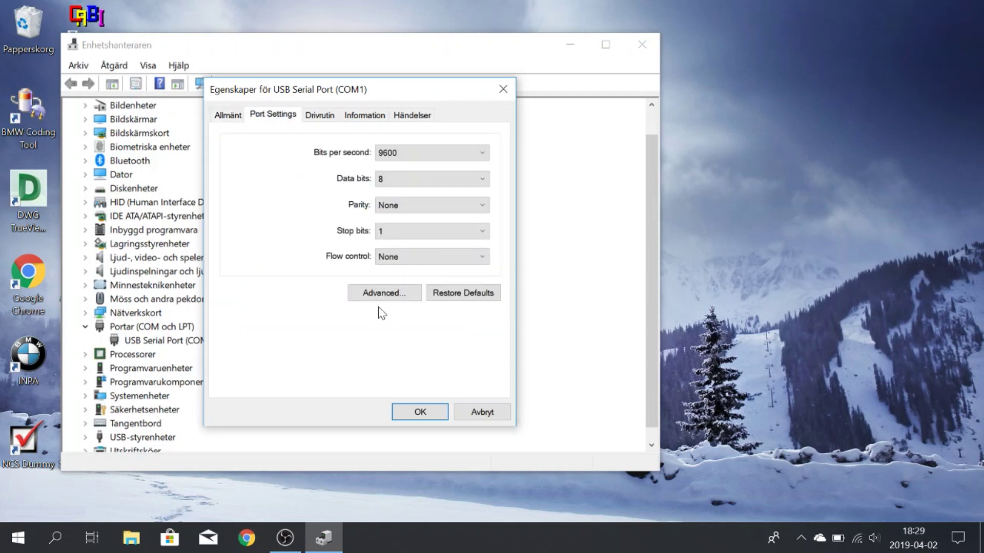
left_click(389, 293)
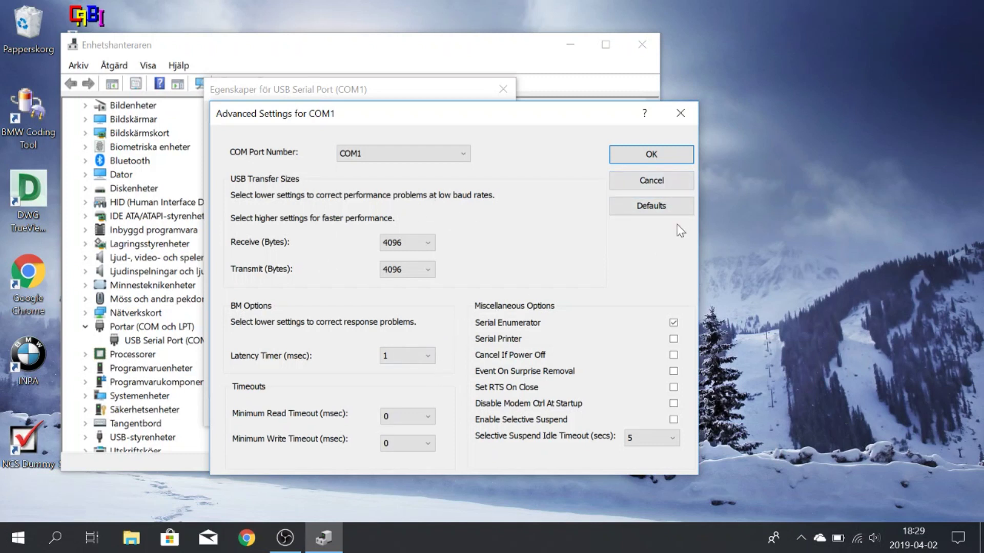
left_click(682, 181)
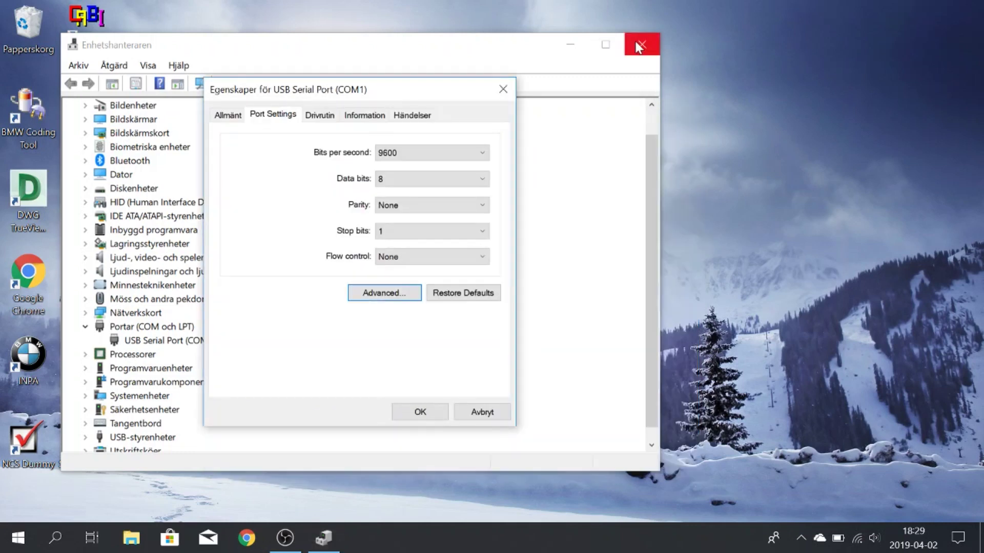
left_click(479, 414)
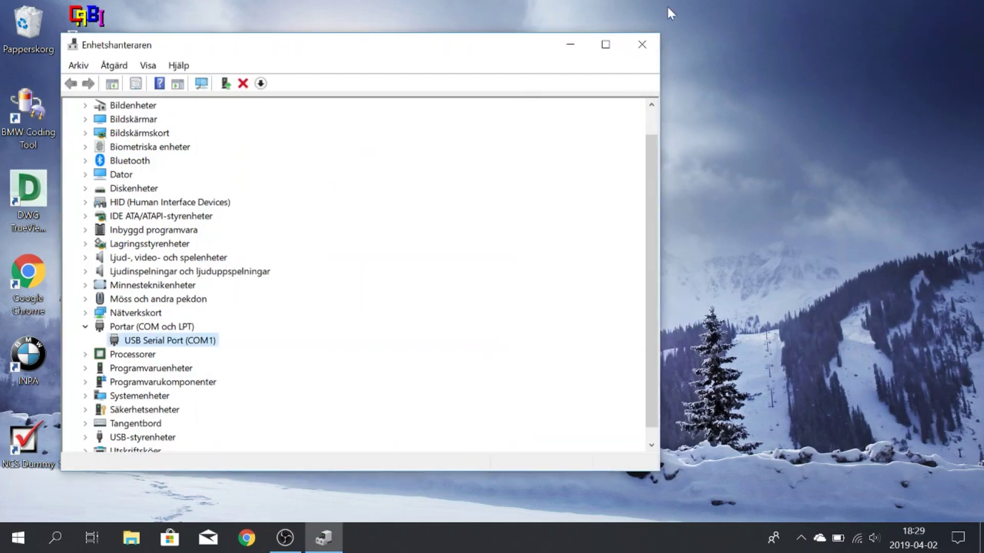
left_click(649, 50)
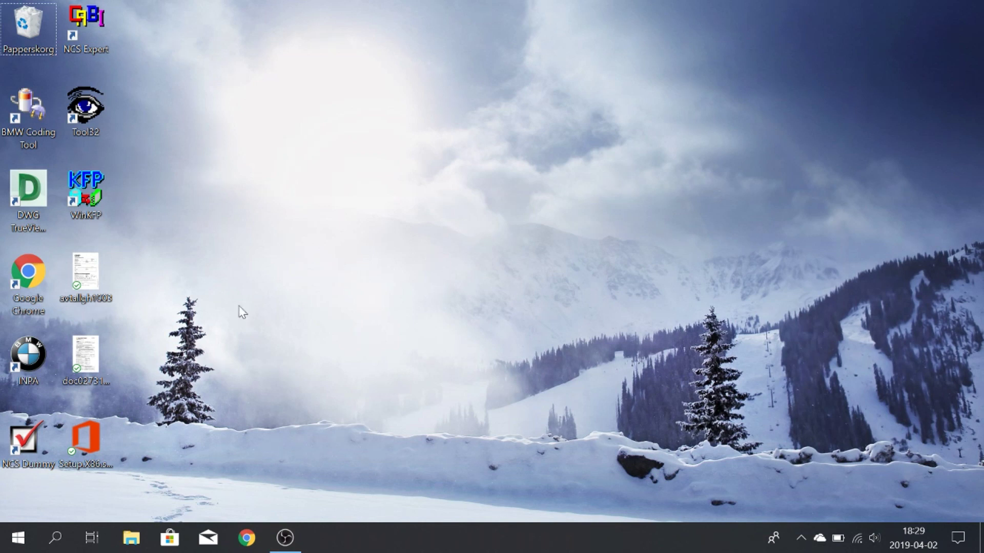
Step: Launch INPA to check the battery and ignition status indicators, and quit the program
left_click(30, 361)
double_click(30, 361)
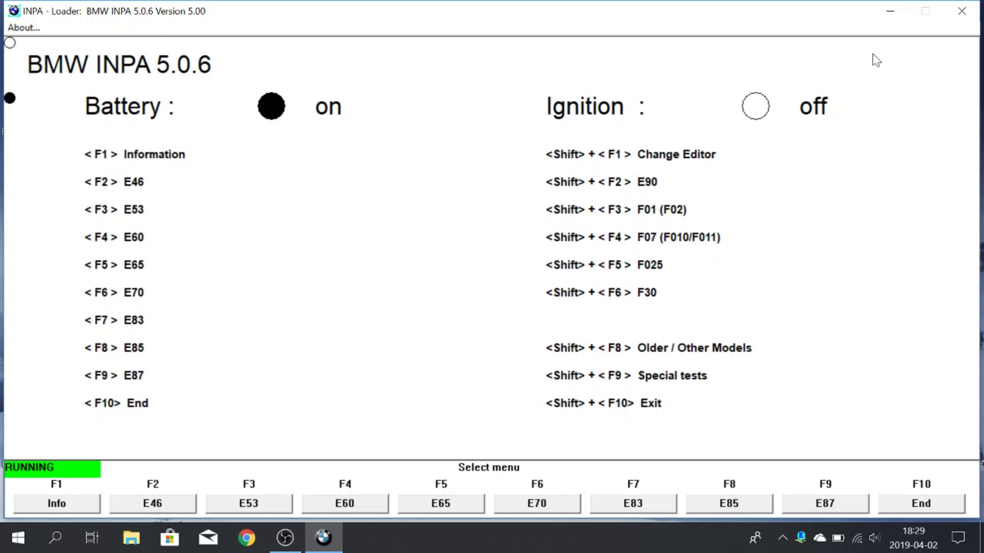
left_click(962, 11)
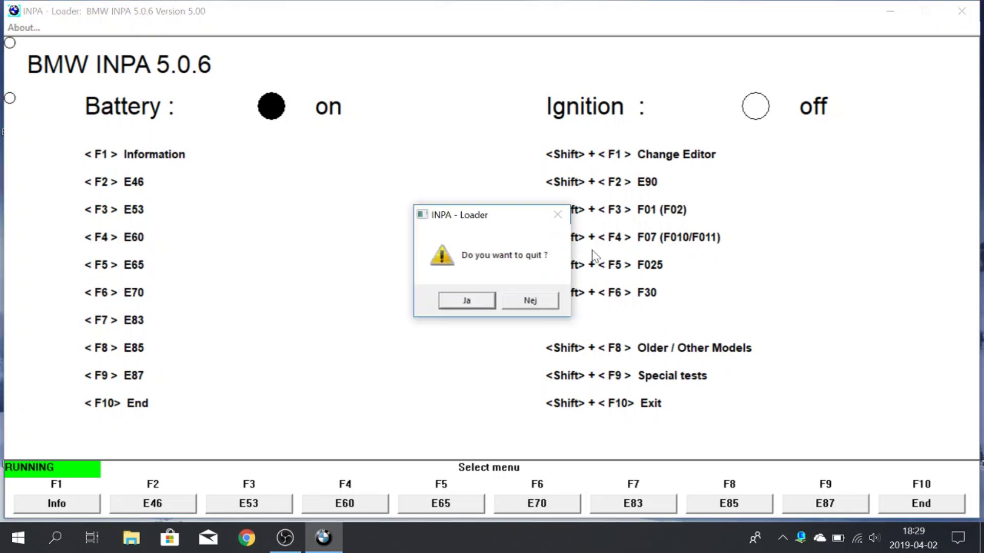
left_click(467, 302)
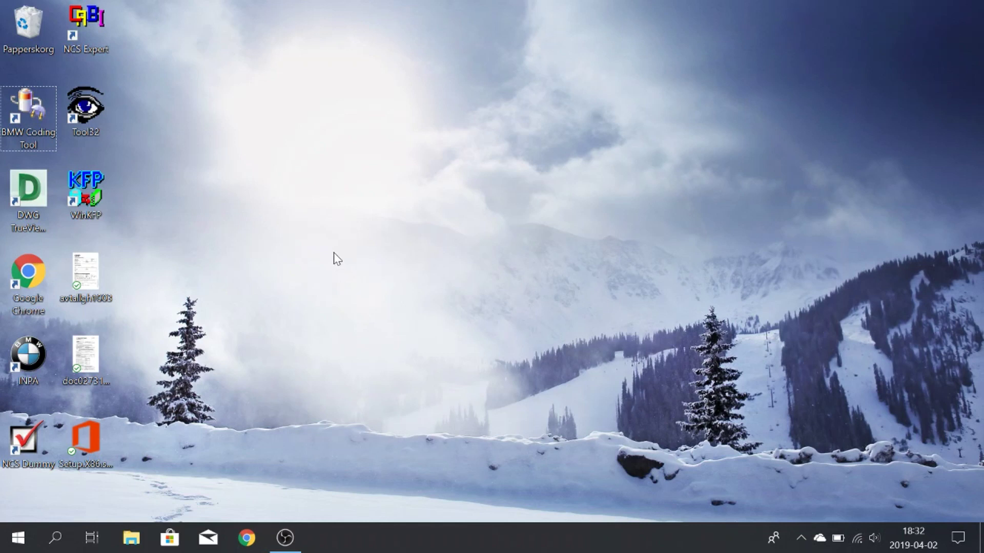
Step: Try to launch BMW Coding Tool from the desktop
left_click(32, 115)
double_click(31, 115)
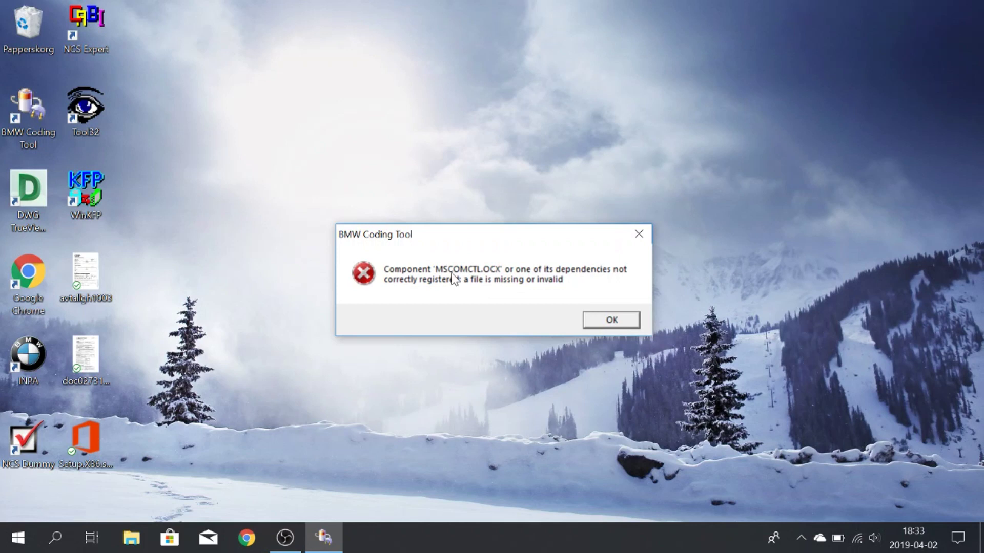
left_click(603, 323)
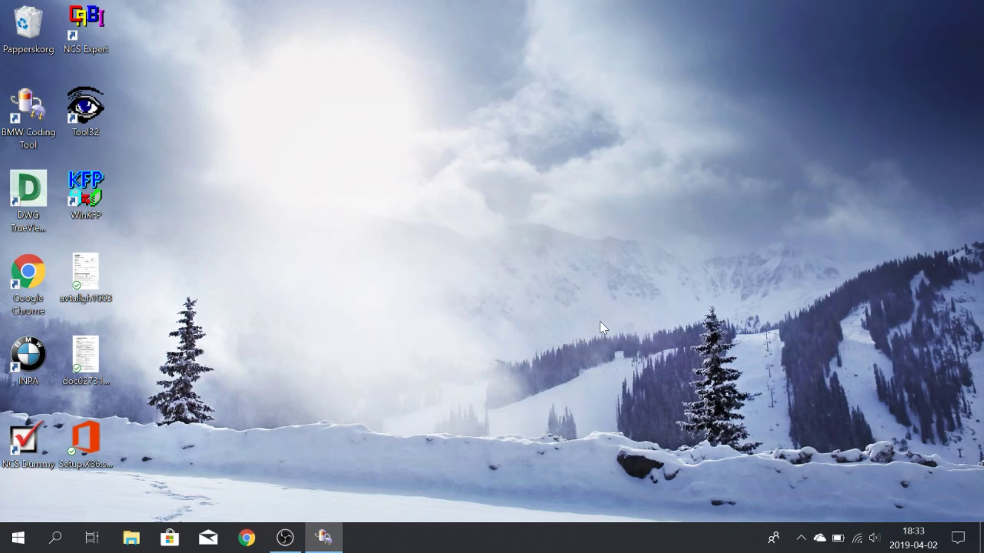
Step: Open Windows PowerShell as administrator and change the working directory to C:\WINDOWS\syswow64
right_click(21, 540)
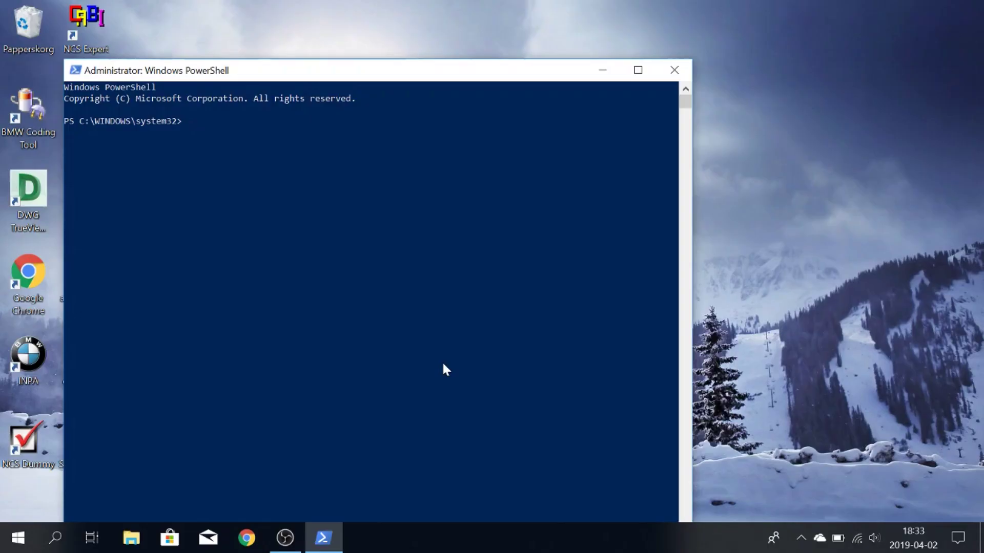
type("cd..")
key("Return")
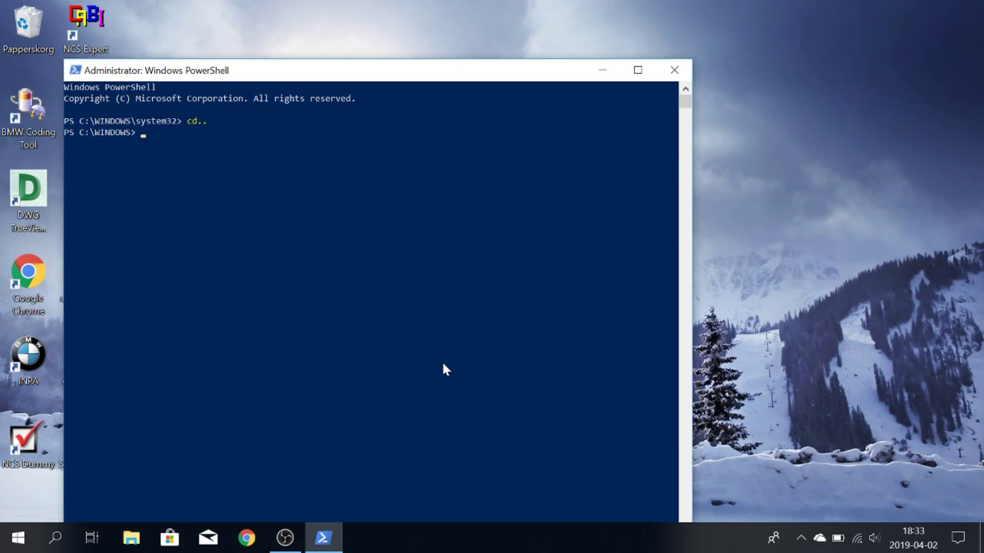
type("cd syswow64")
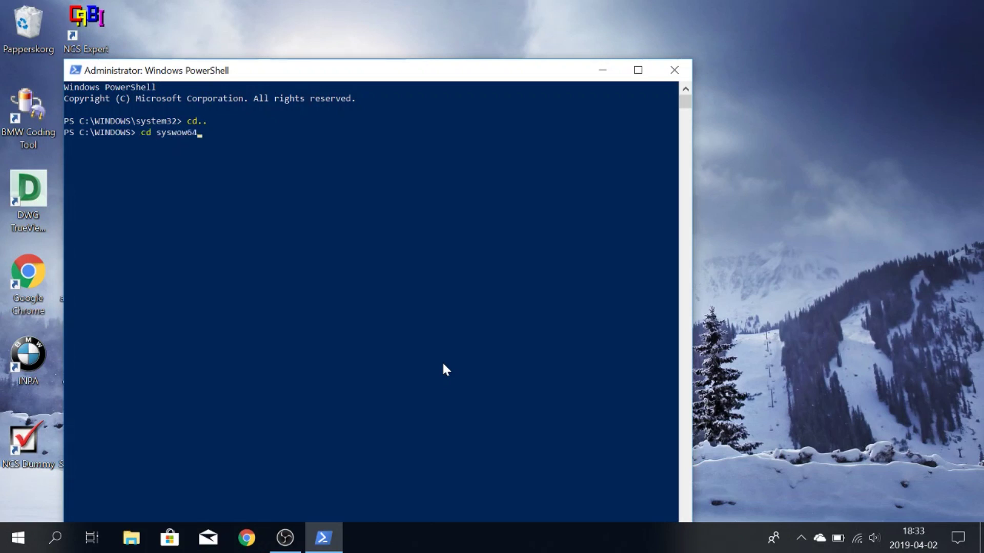
key("Return")
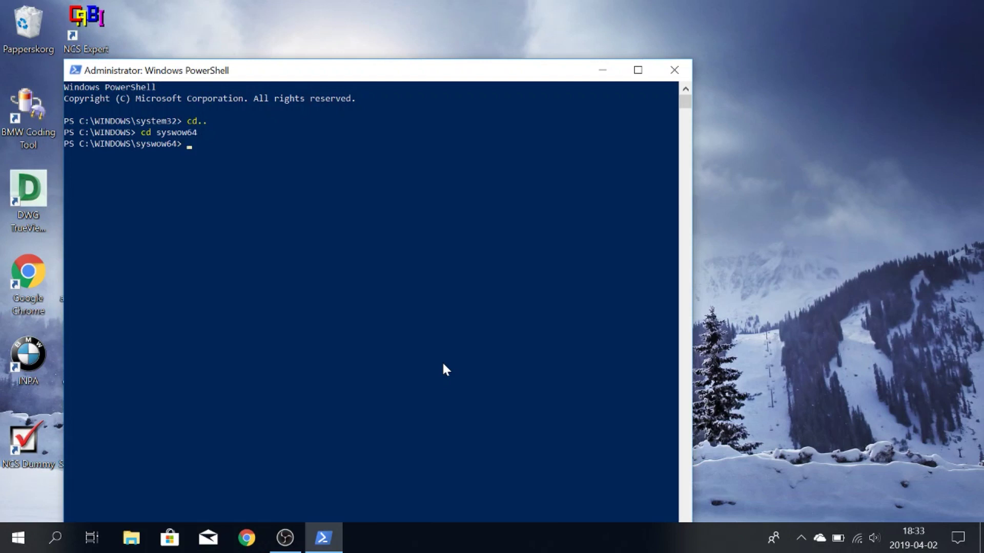
Step: Register the mscomctl.ocx component with regsvr32 and close PowerShell
type("regsvr32")
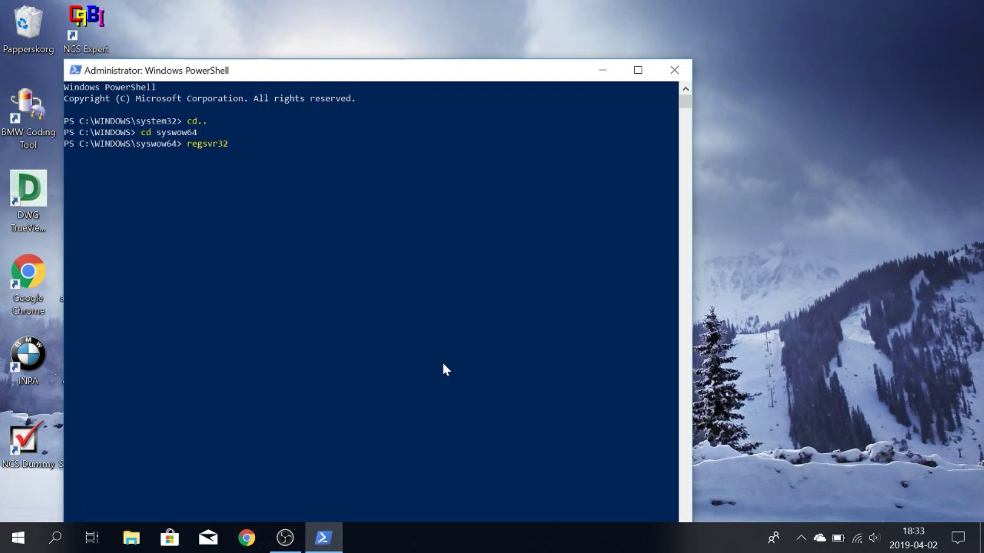
type(" mscomctl.ocx")
key("Return")
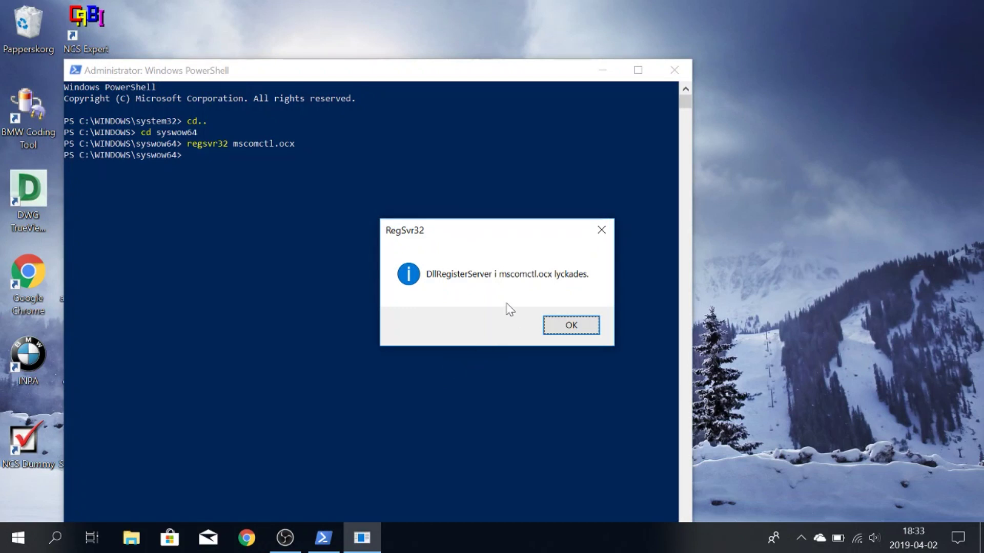
left_click(562, 324)
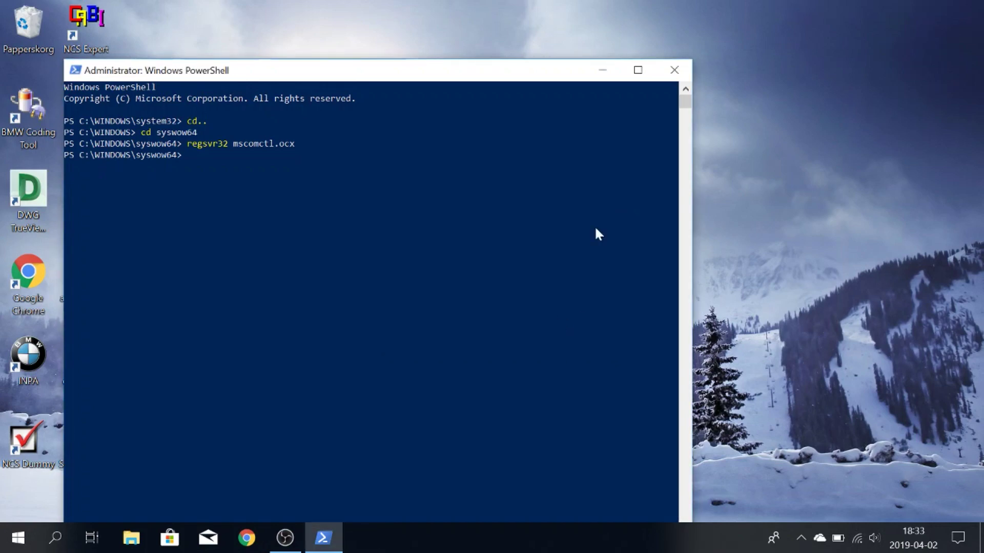
left_click(682, 78)
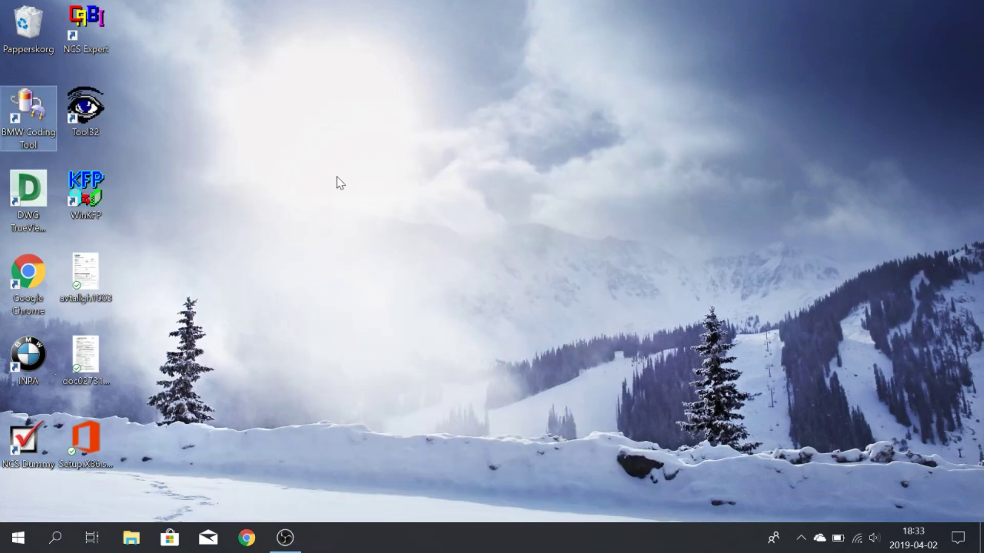
Step: Launch BMW Coding Tool and set the SP-daten source folder to C:\PB failure\E89\E89
double_click(41, 122)
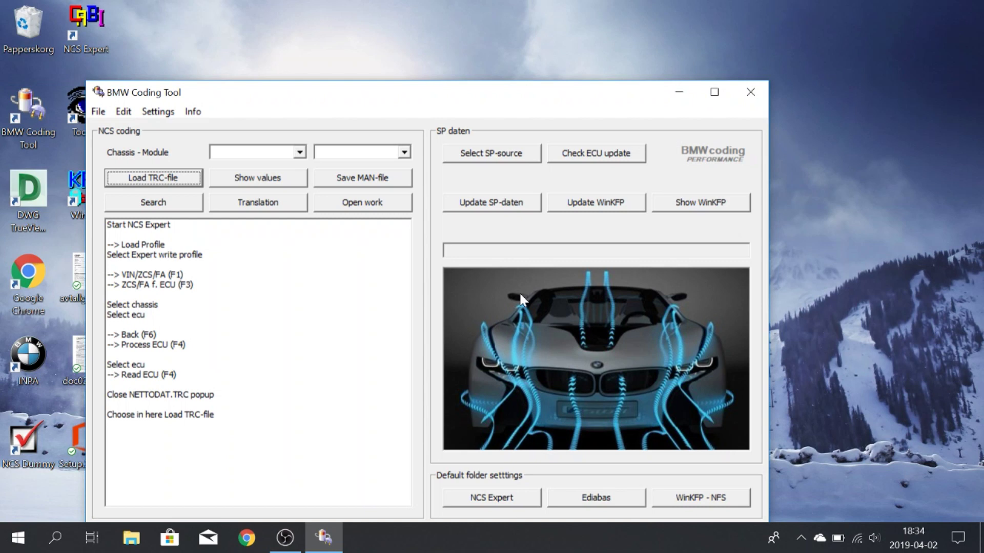
left_click_drag(408, 96, 433, 45)
left_click(511, 104)
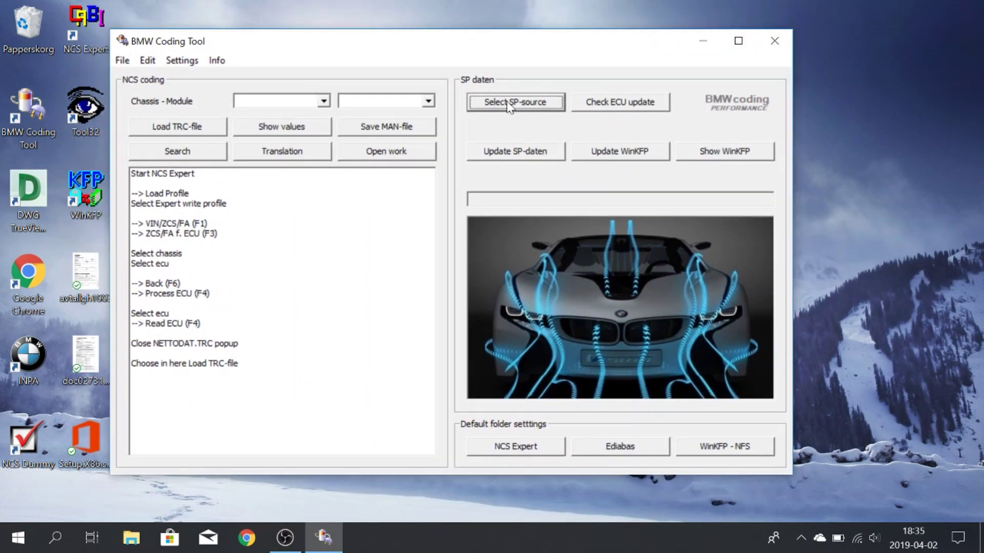
left_click(405, 319)
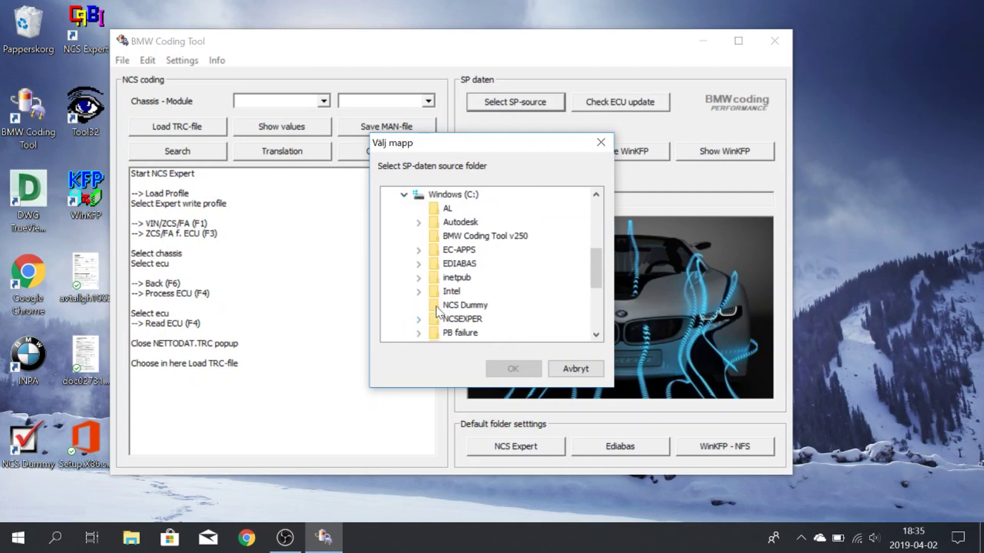
scroll(440, 306, "down", 1)
left_click(418, 292)
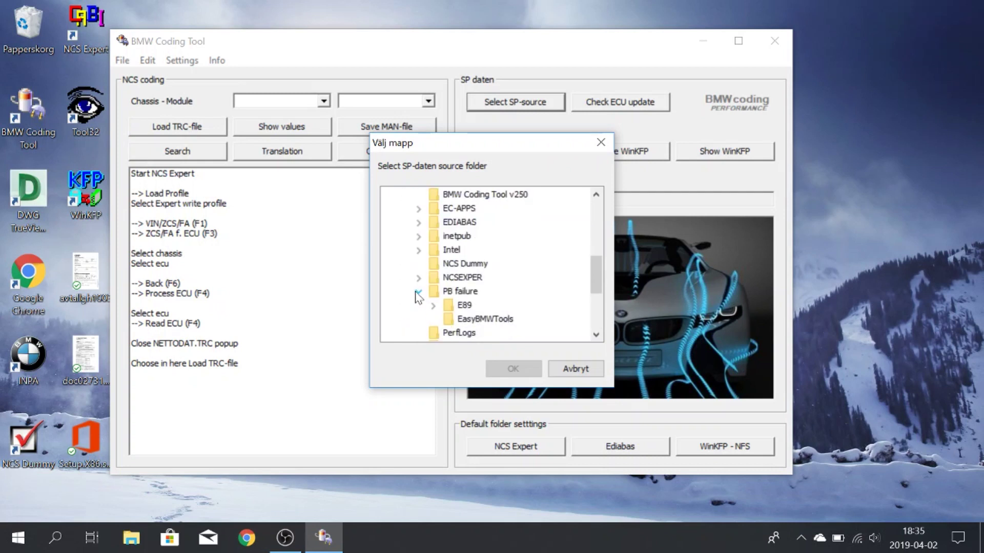
left_click(433, 305)
left_click(465, 320)
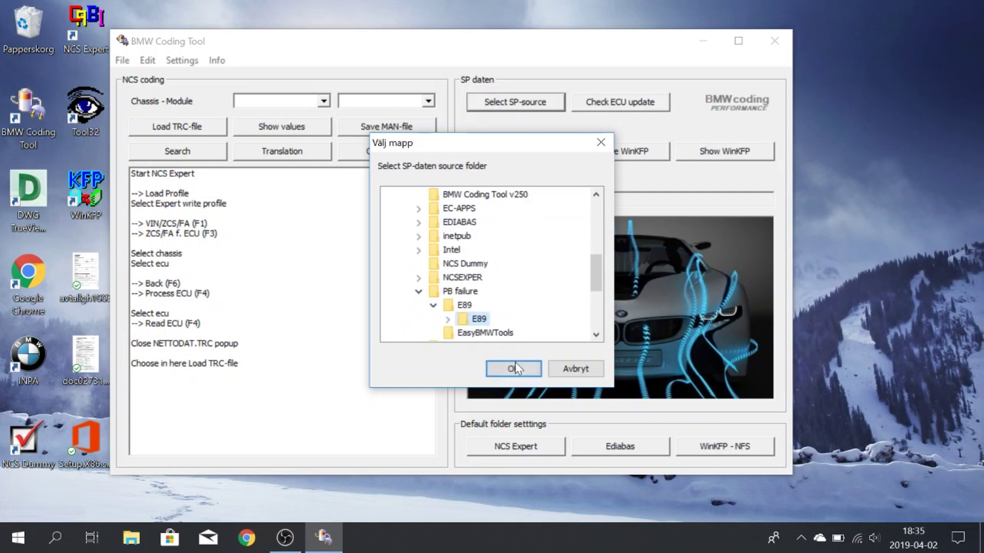
left_click(515, 363)
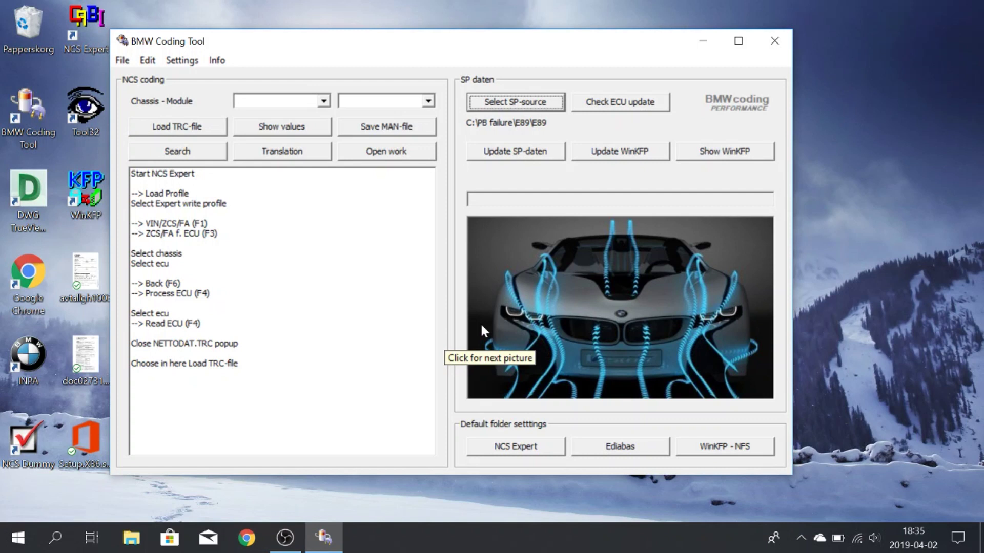
Step: Set the default NCS Expert folder to NCSEXPER on the C: drive
left_click(530, 451)
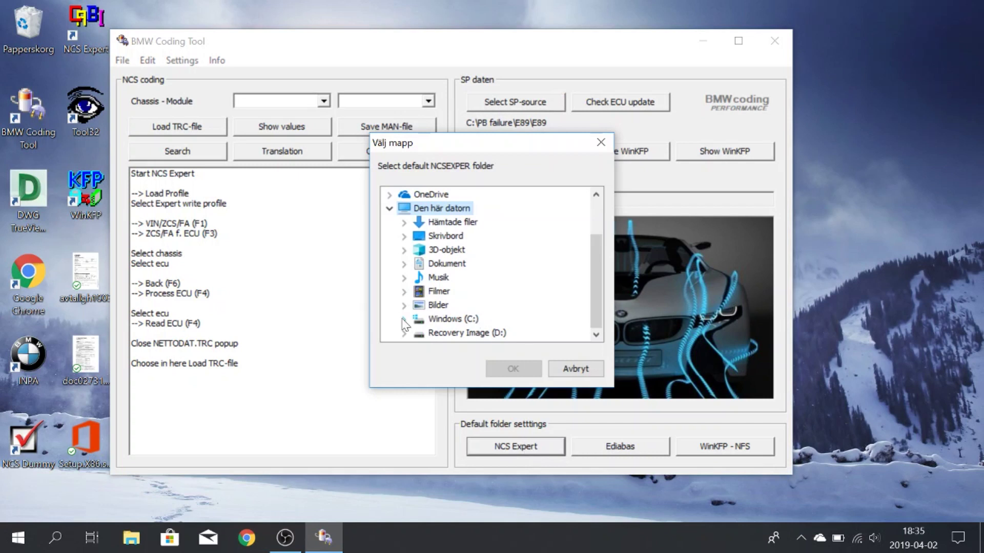
left_click(403, 318)
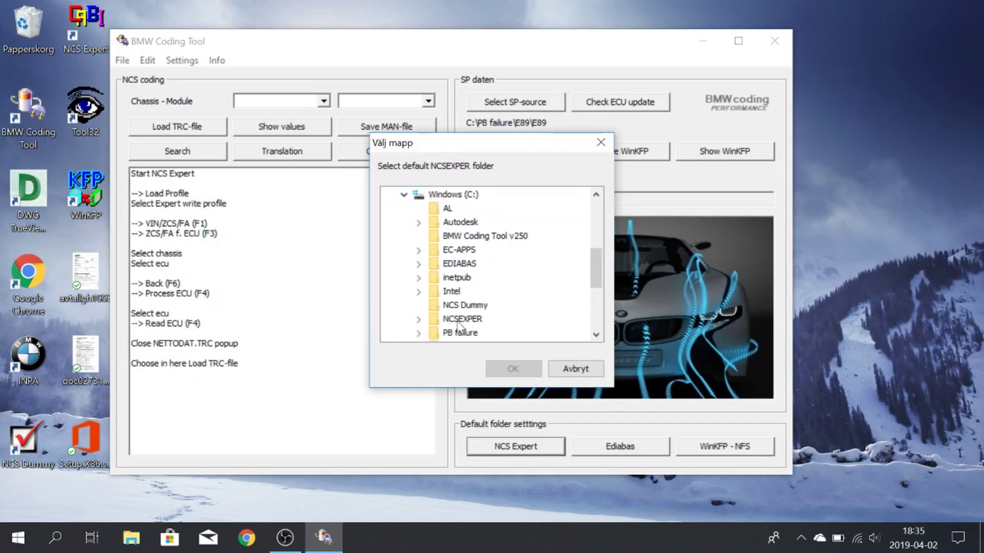
left_click(461, 318)
left_click(513, 369)
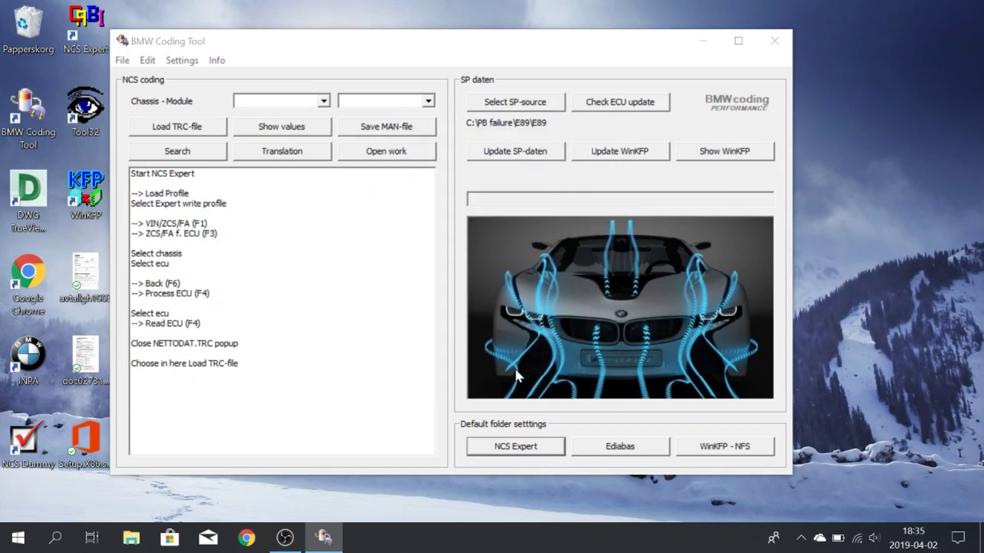
Step: Set the default Ediabas folder to EDIABAS on the C: drive
left_click(607, 447)
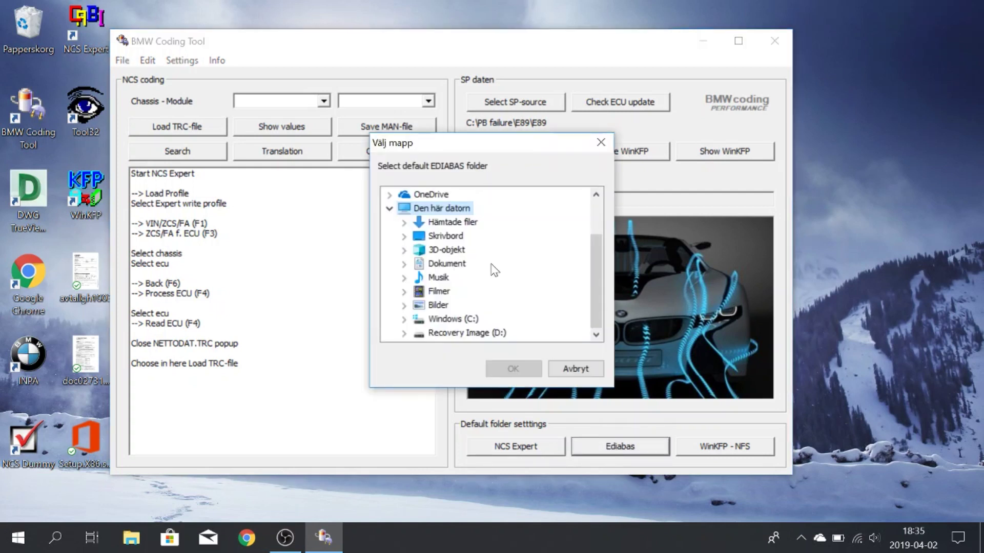
left_click(407, 322)
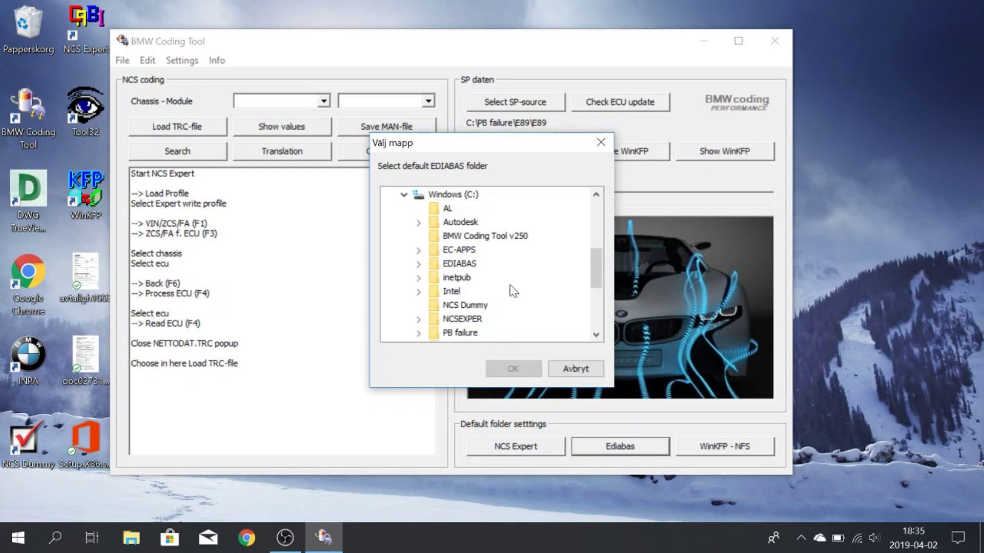
left_click(464, 267)
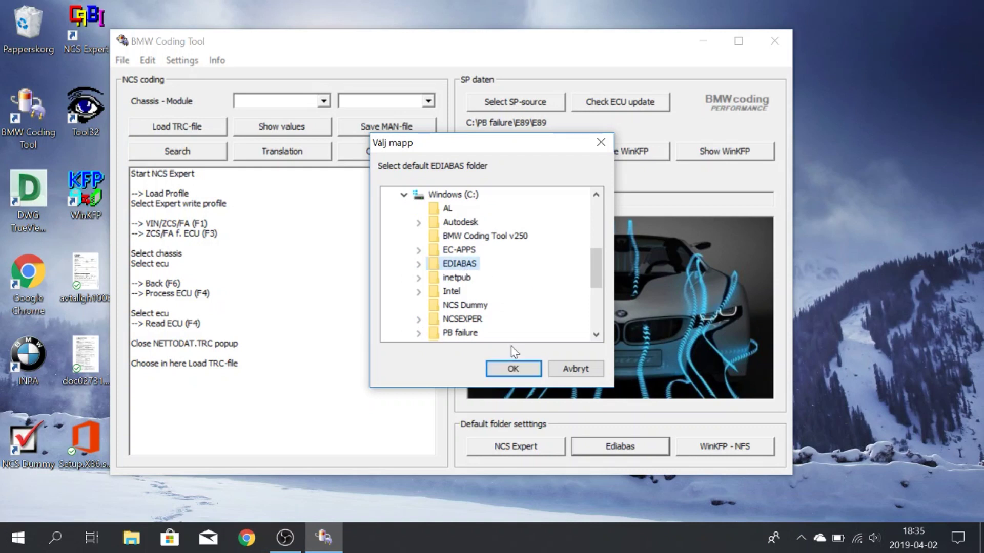
left_click(514, 370)
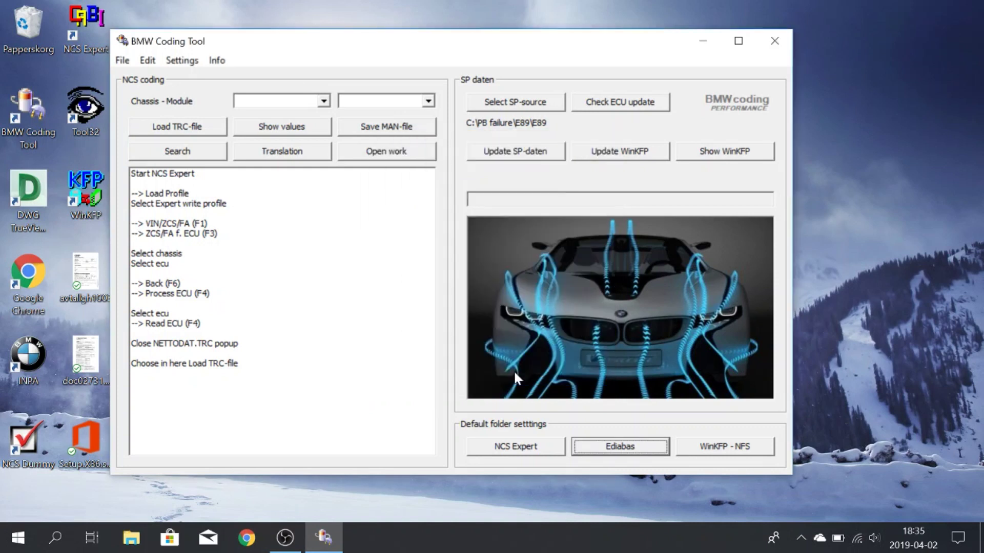
Step: Set the default WinKFP - NFS folder to EC-APPS\NFS on the C: drive
left_click(726, 449)
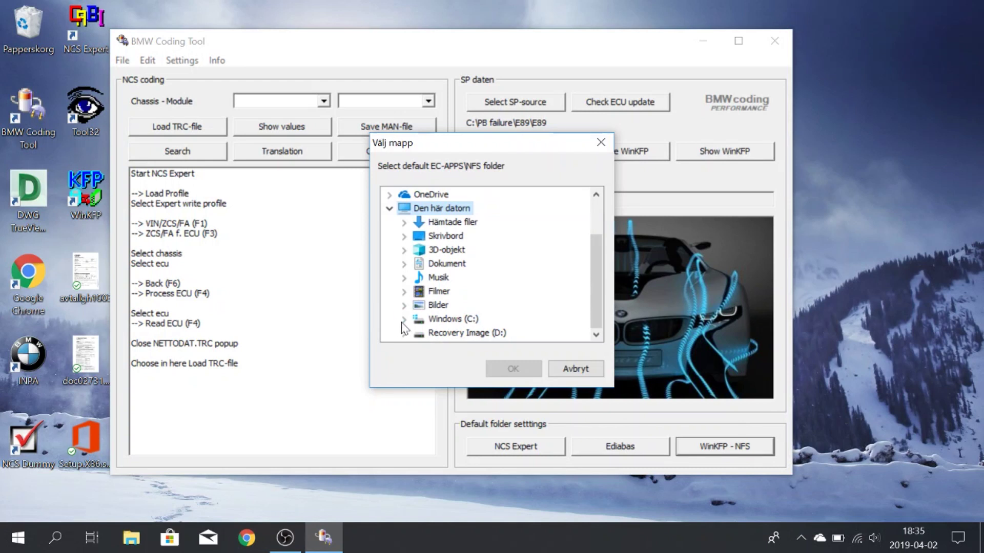
left_click(403, 319)
left_click(419, 250)
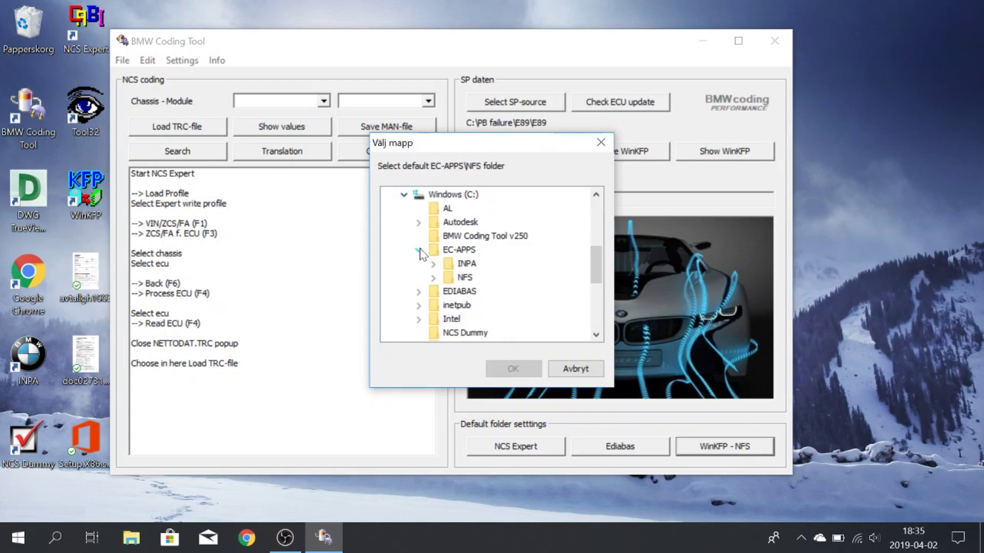
left_click(464, 277)
left_click(514, 370)
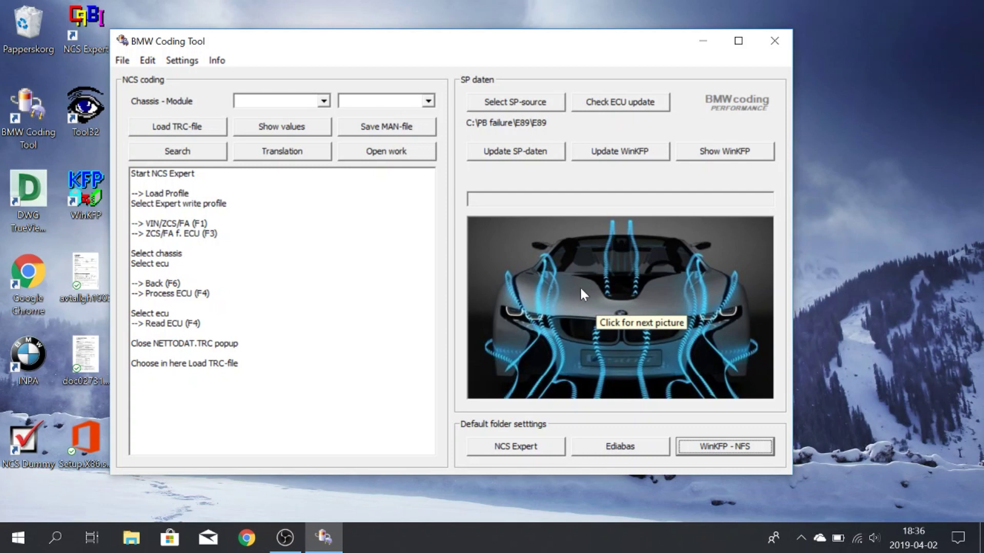
Step: Update the SP-daten and WinKFP data without backing up the existing files or assembly line, and close BMW Coding Tool
left_click(523, 156)
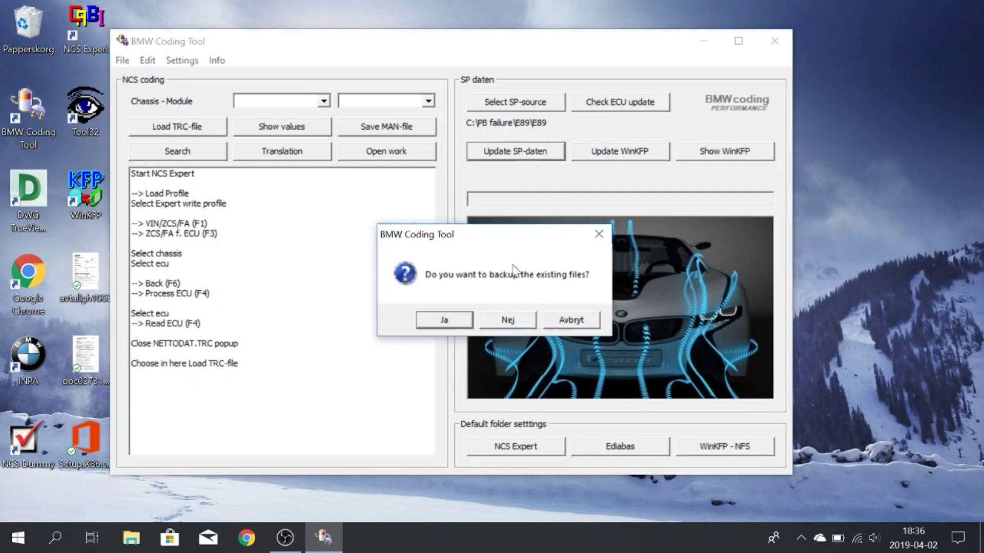
left_click(514, 321)
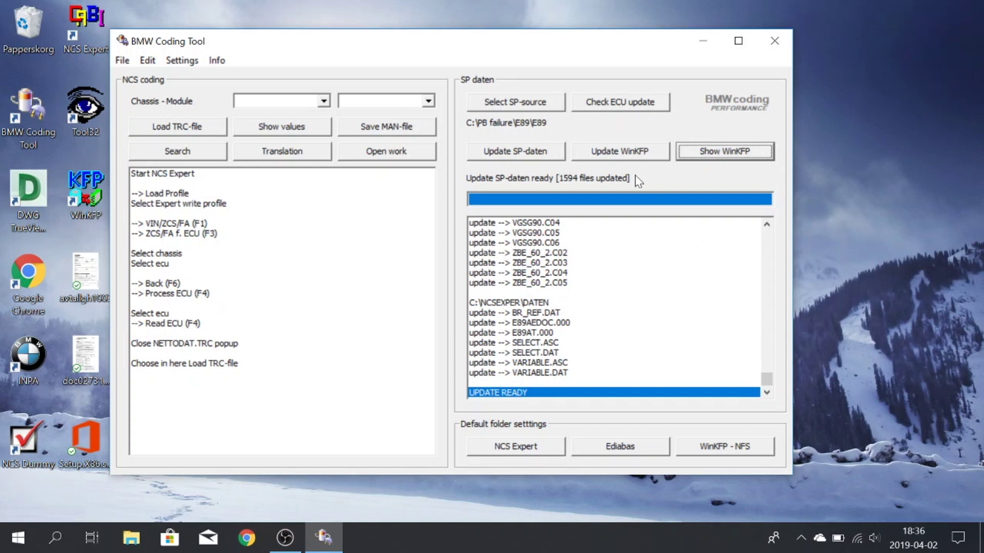
left_click(635, 152)
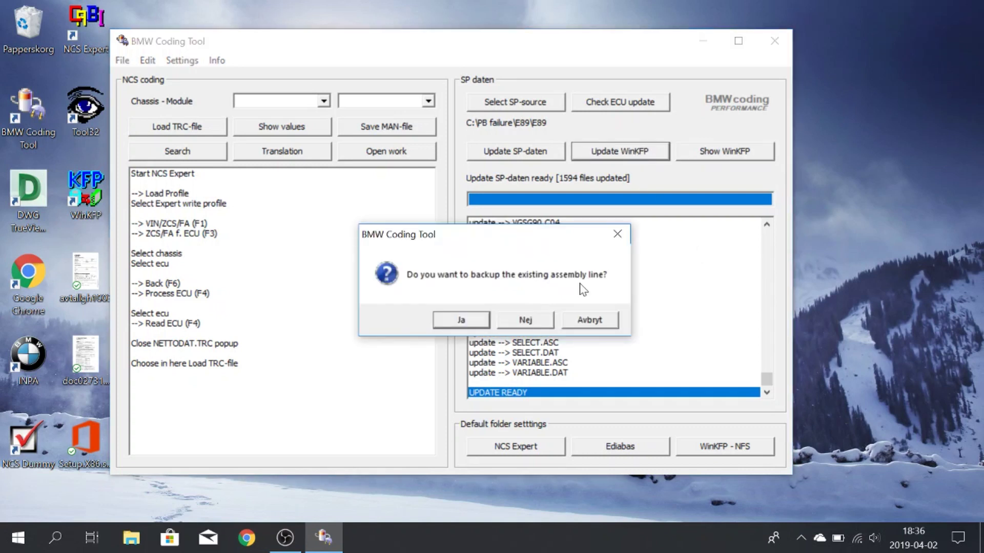
left_click(526, 321)
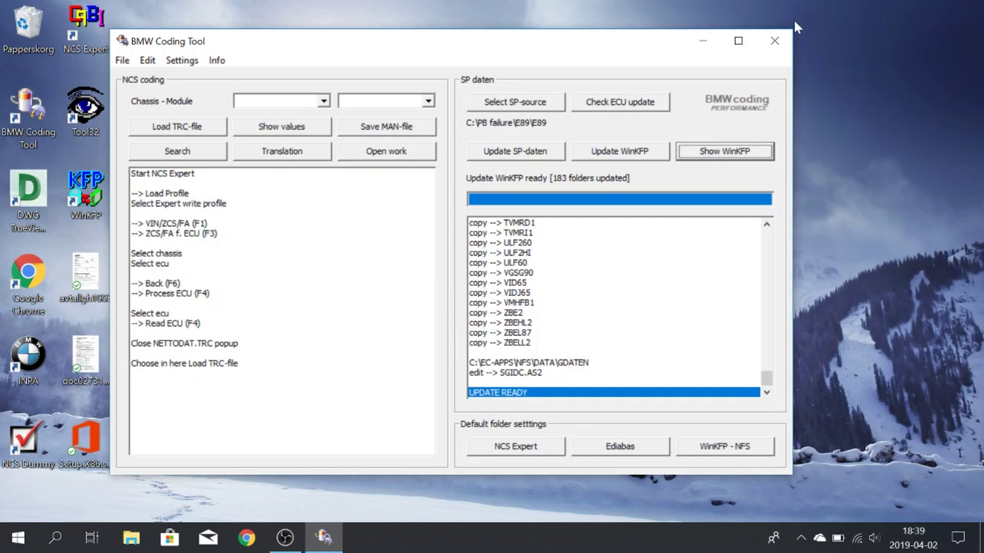
left_click(779, 48)
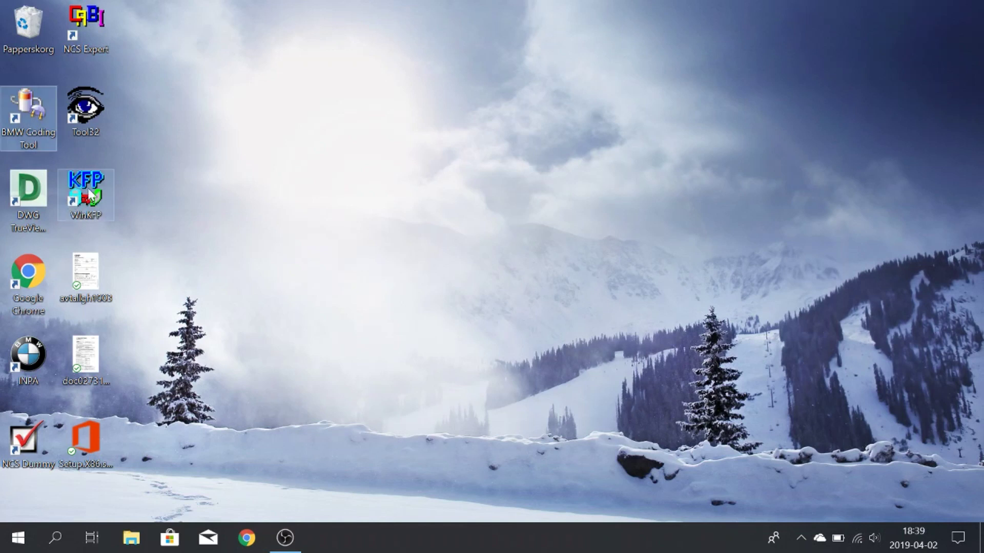
Step: Launch WinKFP in a maximized window and open the C:\PB failure\E89\E89\sgdat folder for a PABD import
double_click(69, 209)
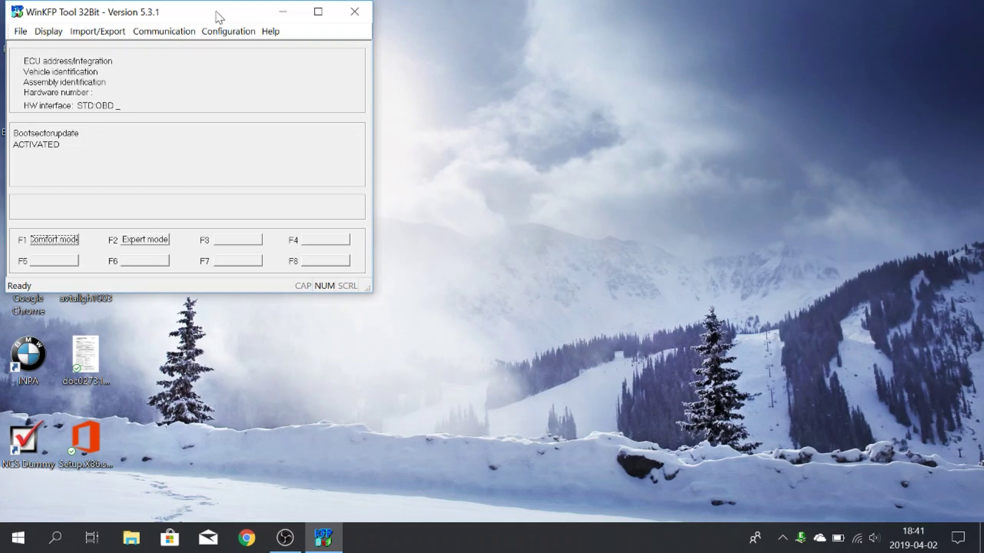
left_click(322, 15)
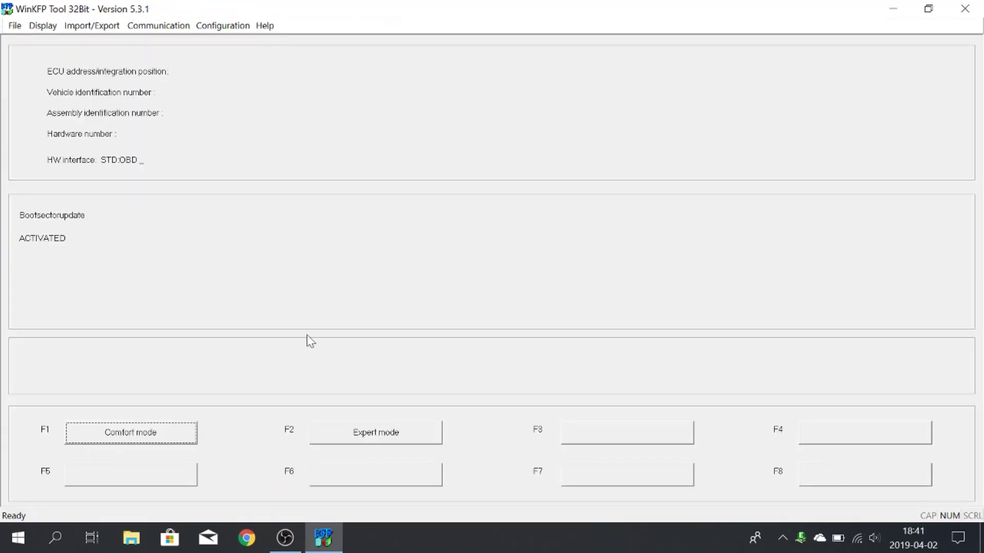
left_click(86, 26)
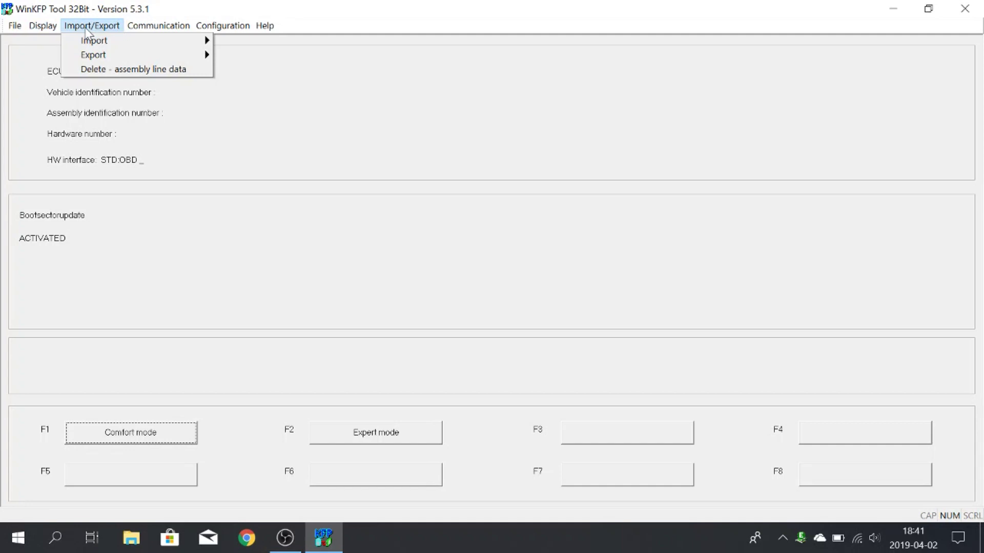
mouse_move(190, 44)
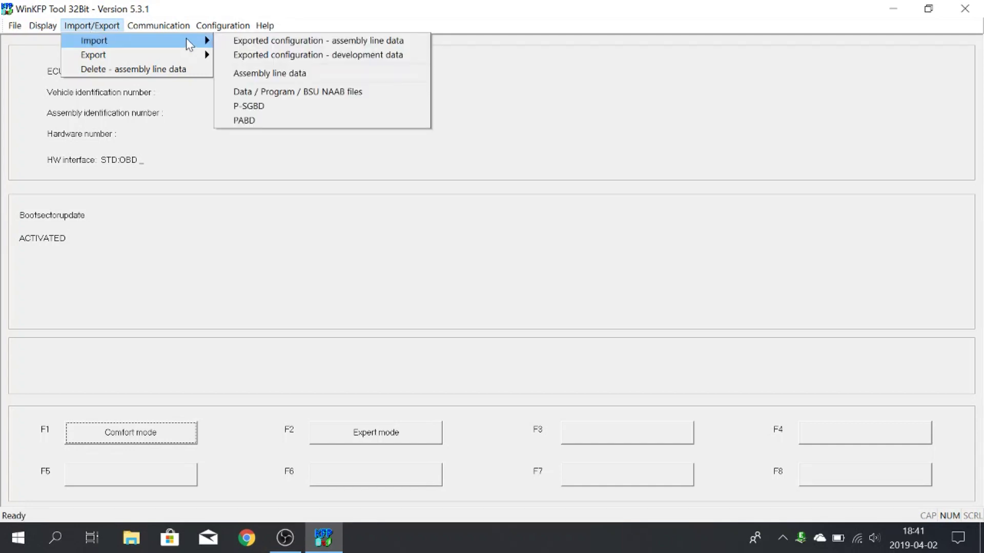
left_click(285, 121)
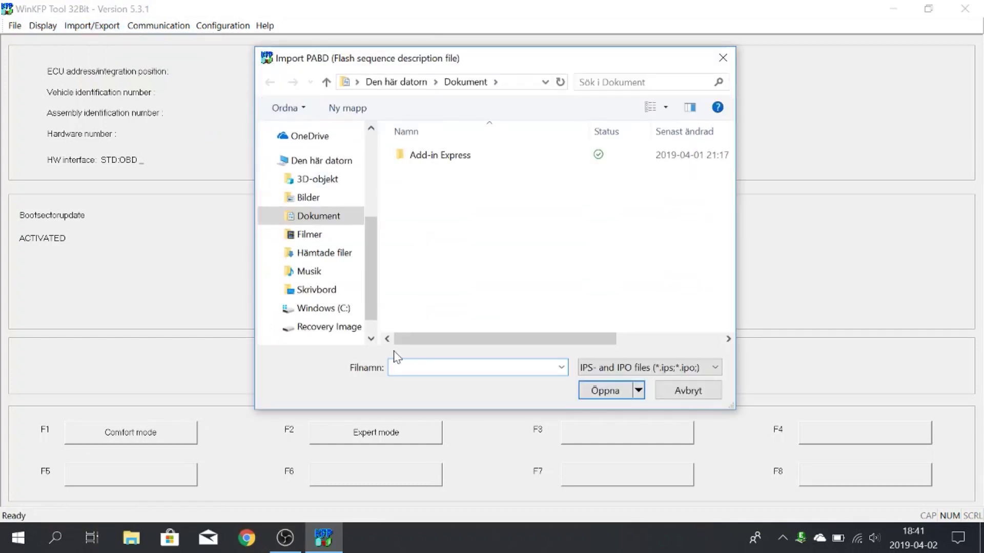
left_click(371, 337)
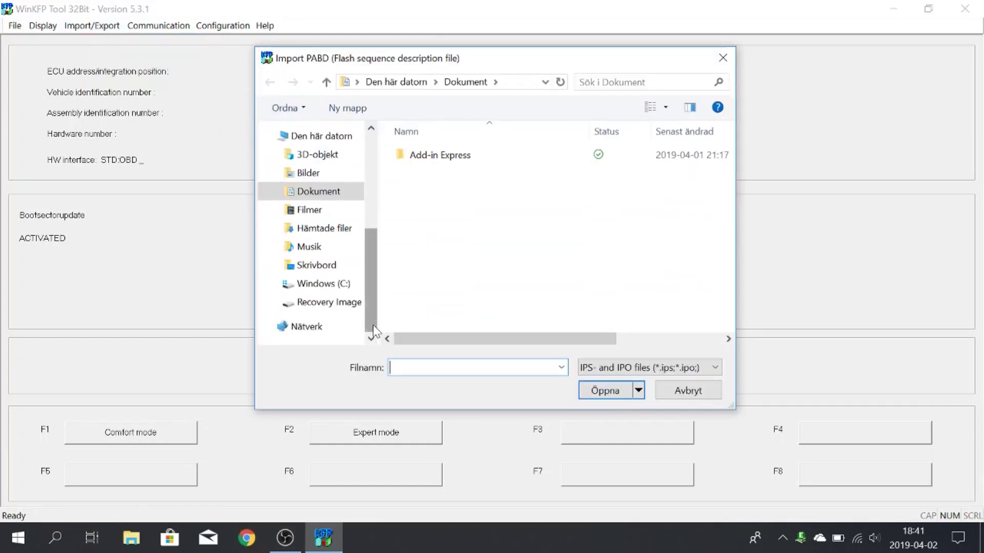
left_click(273, 284)
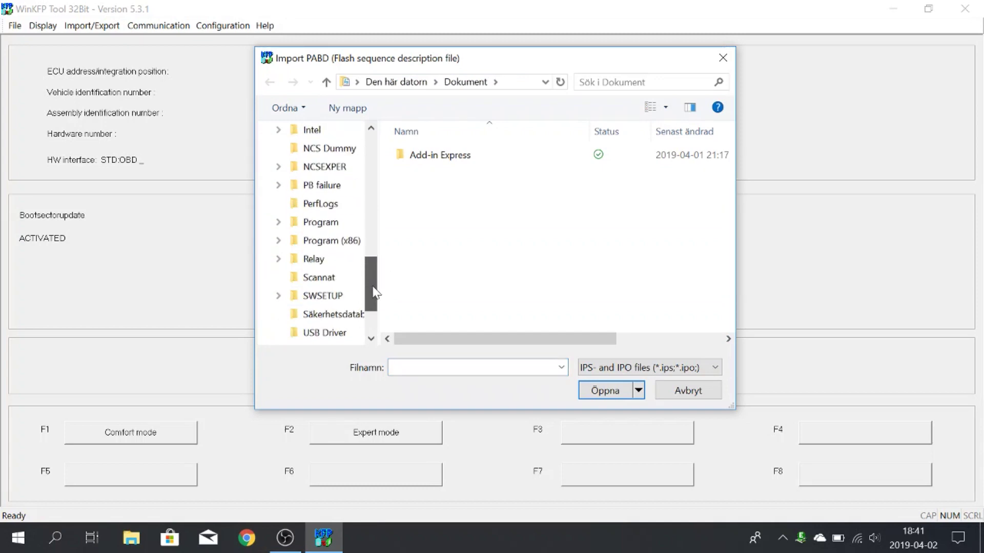
left_click_drag(374, 292, 371, 278)
left_click(280, 244)
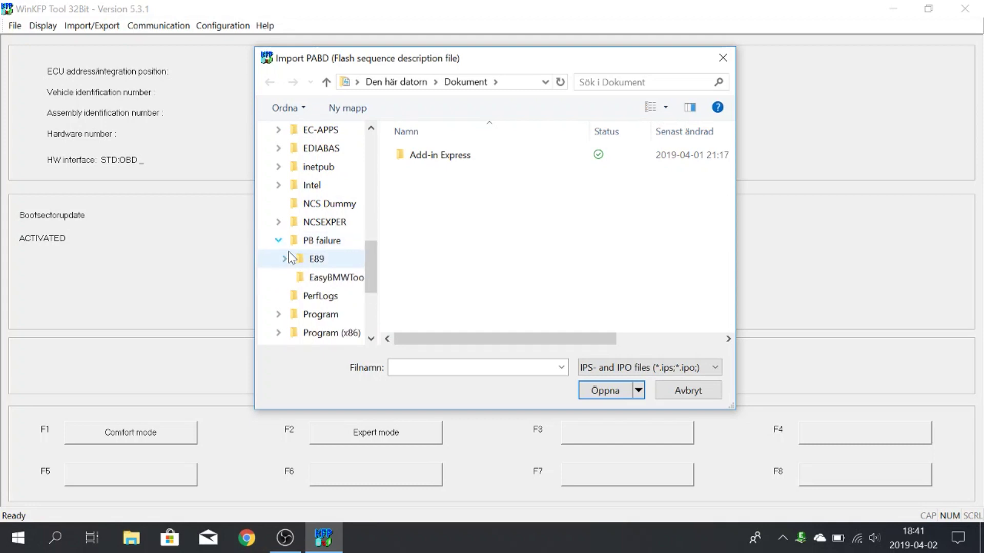
left_click(291, 259)
left_click(292, 279)
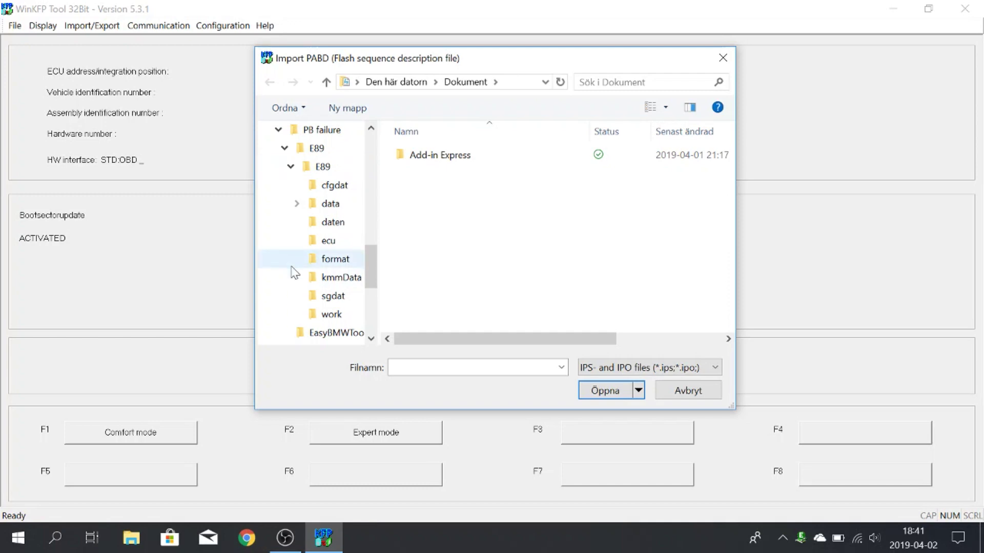
left_click(328, 301)
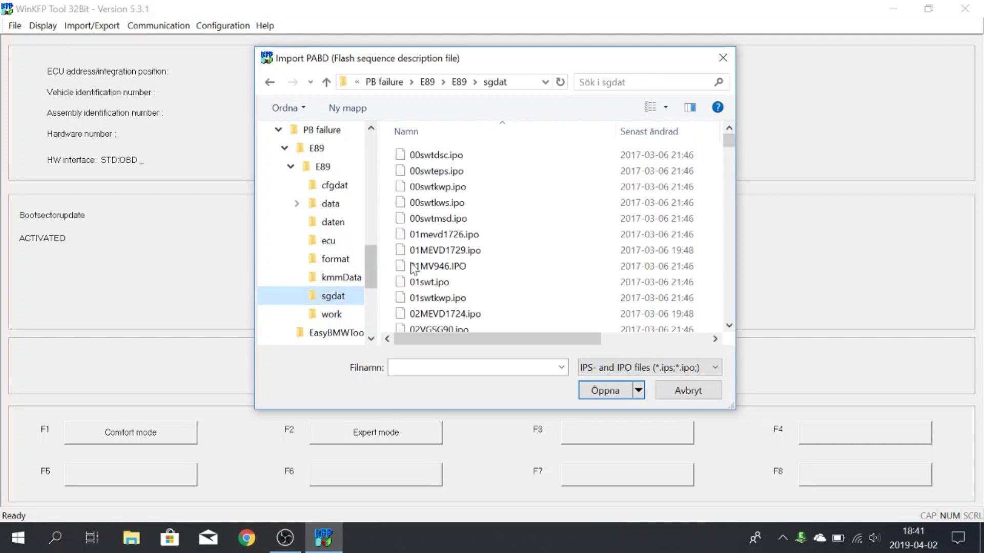
Step: Import all the PABD files from the sgdat folder, overwriting the existing files
left_click(433, 223)
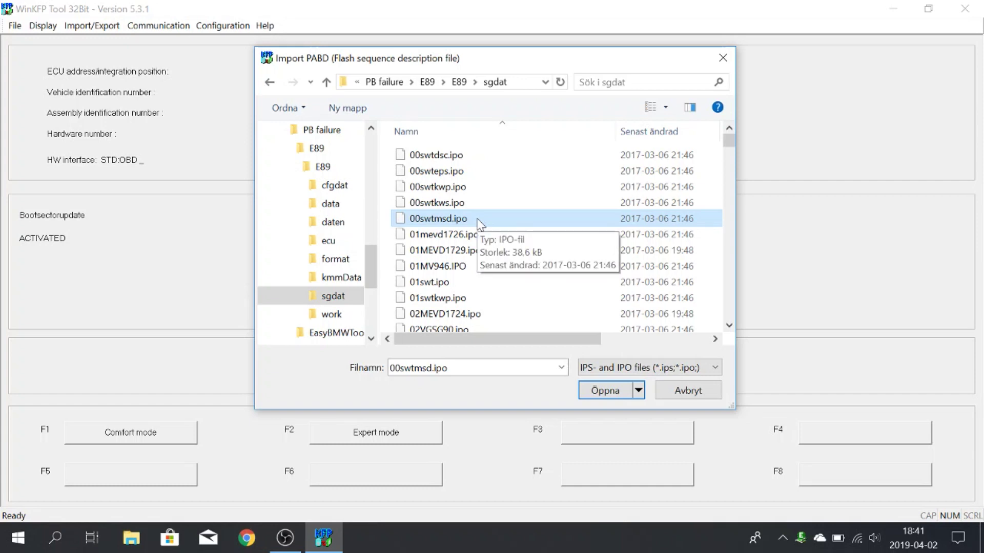
key("ctrl+a")
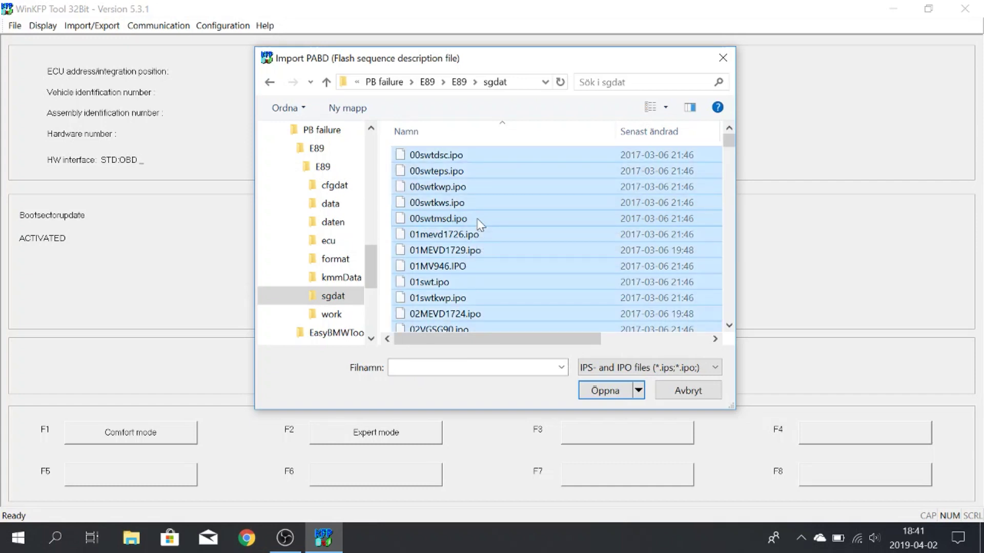
left_click(612, 395)
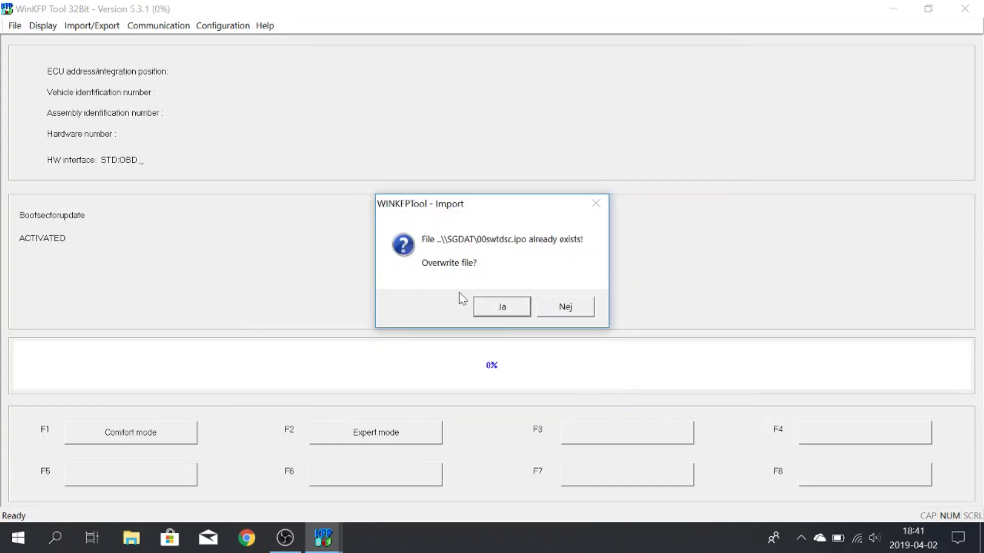
left_click(505, 310)
left_click(505, 310)
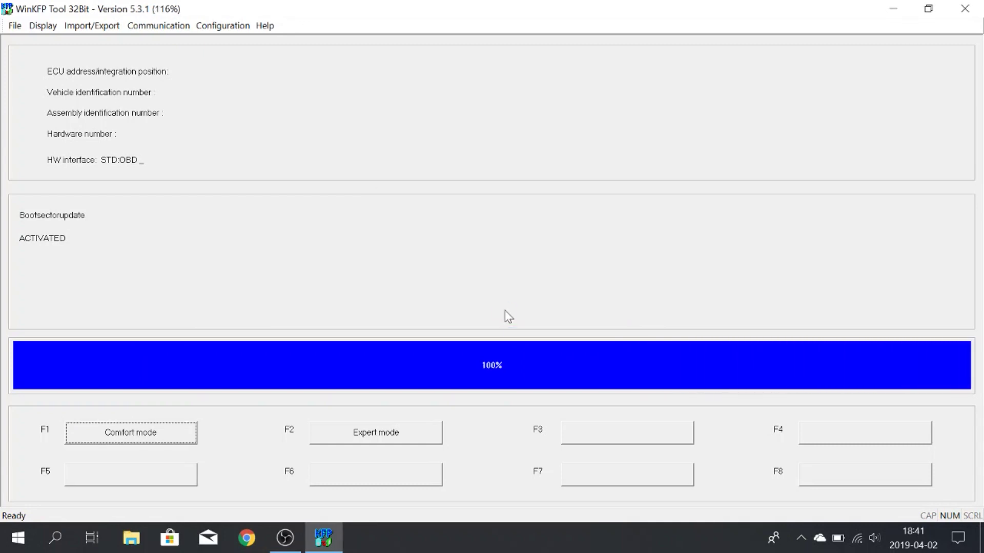
left_click(507, 315)
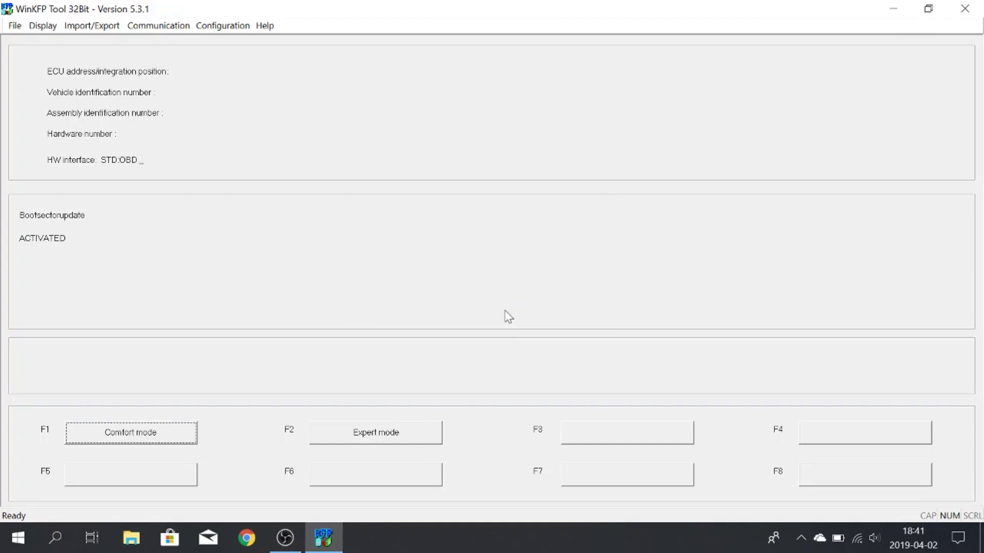
Step: Import all the P-SGBD files from the PB failure\E89\E89\ecu folder, overwriting the existing files
left_click(100, 27)
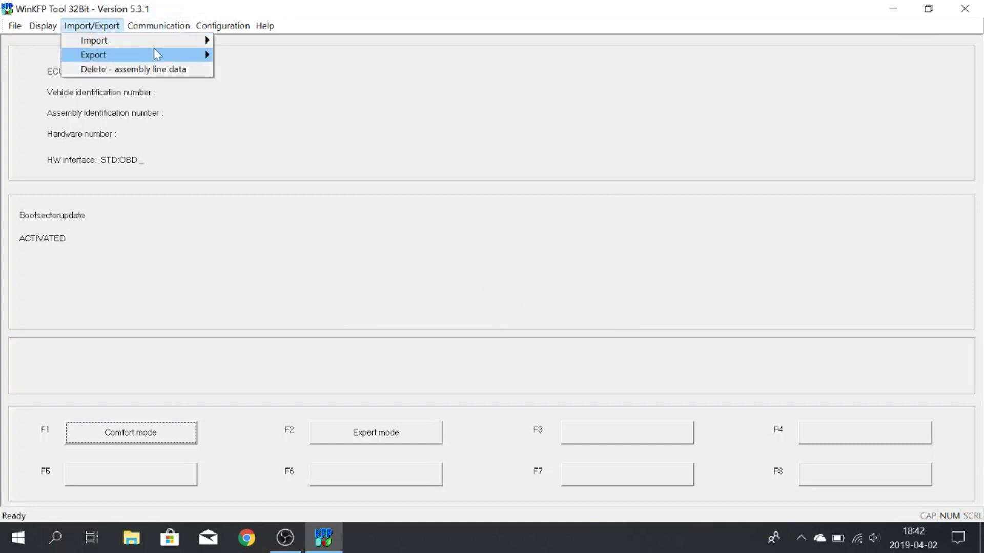
mouse_move(163, 47)
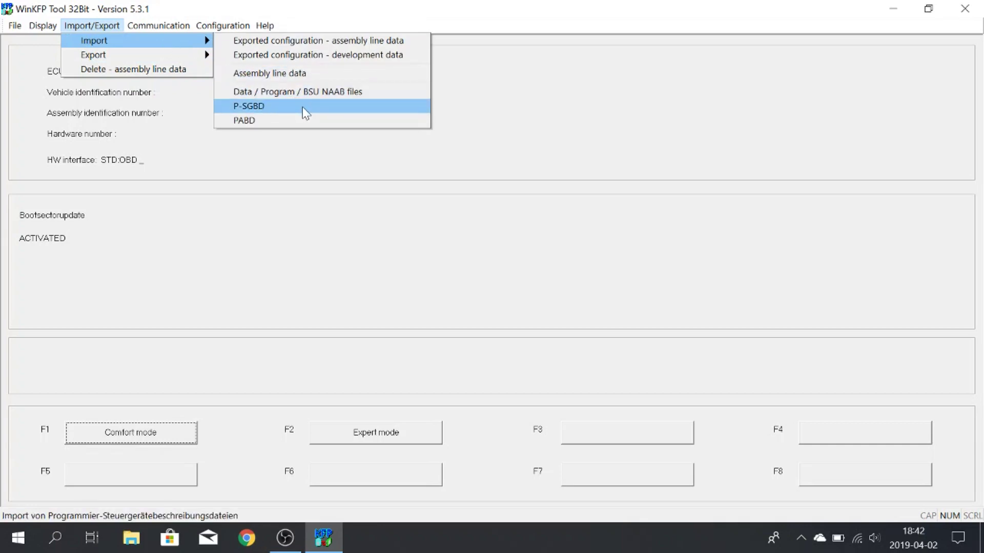
left_click(306, 109)
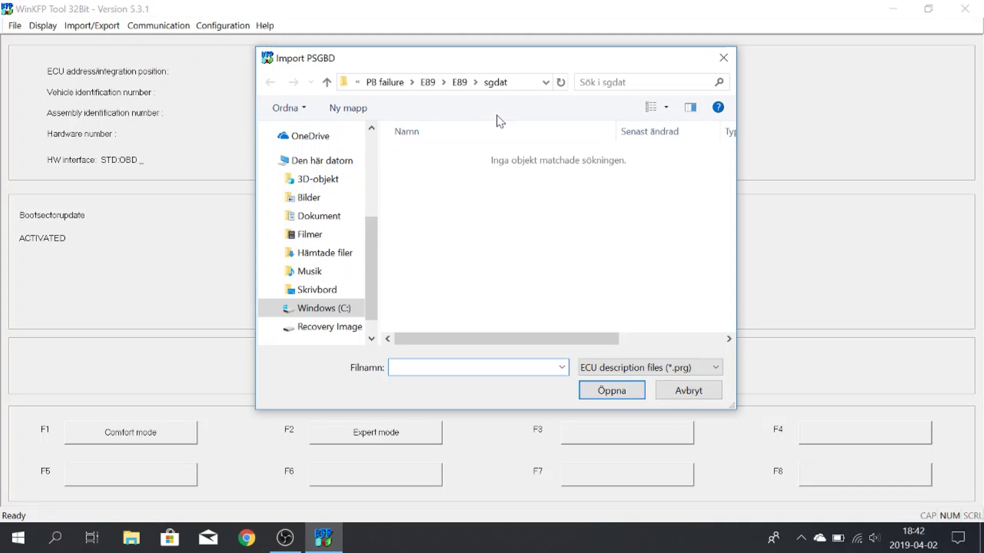
left_click(459, 82)
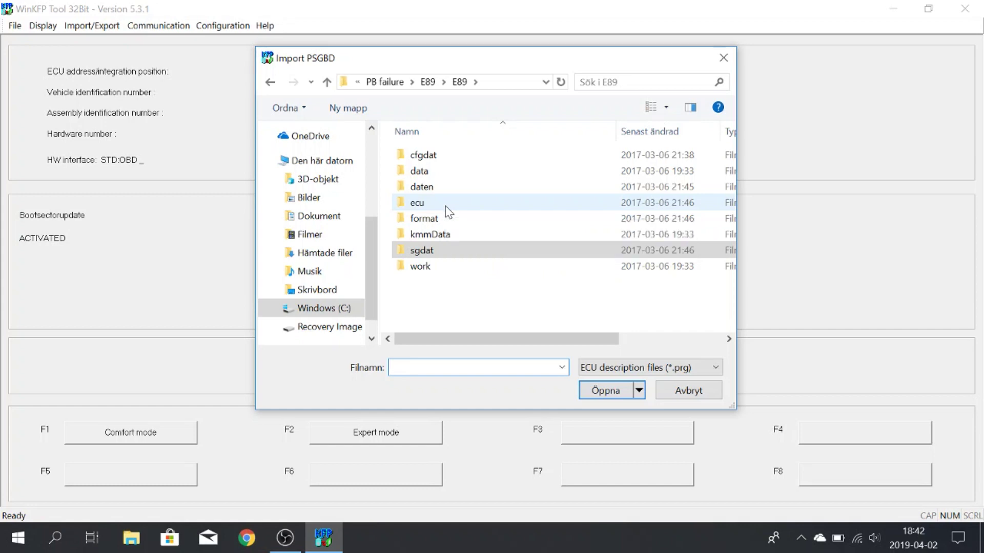
double_click(446, 207)
left_click(442, 191)
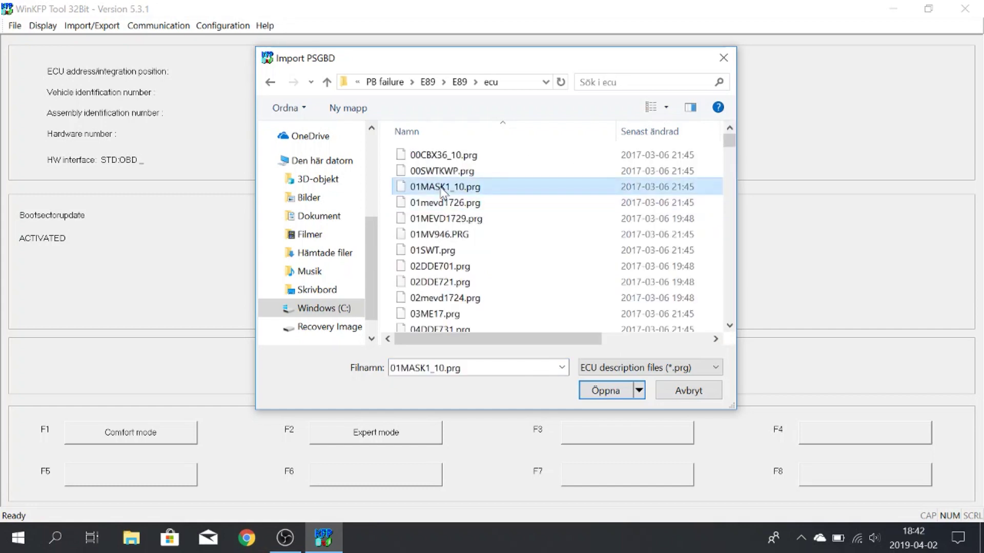
key("ctrl+a")
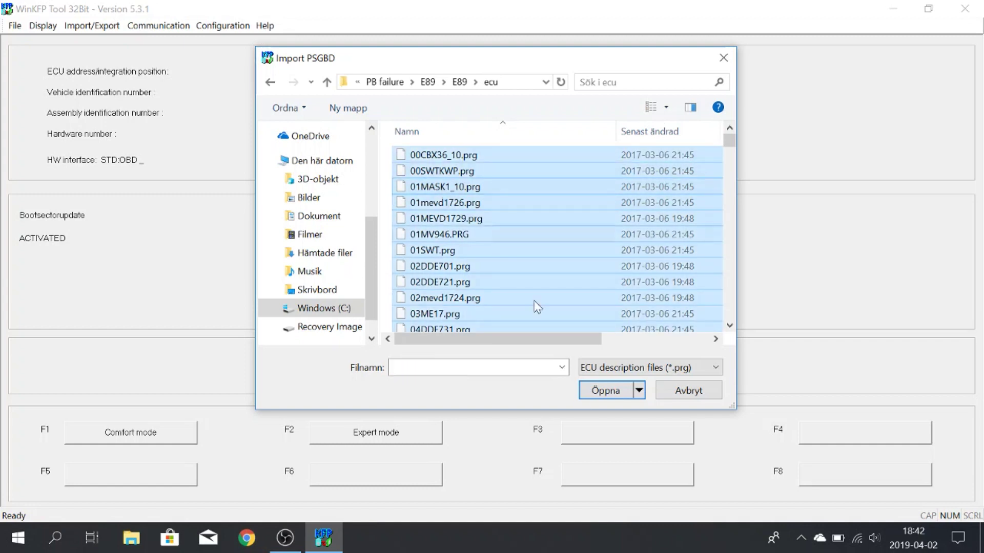
left_click(605, 394)
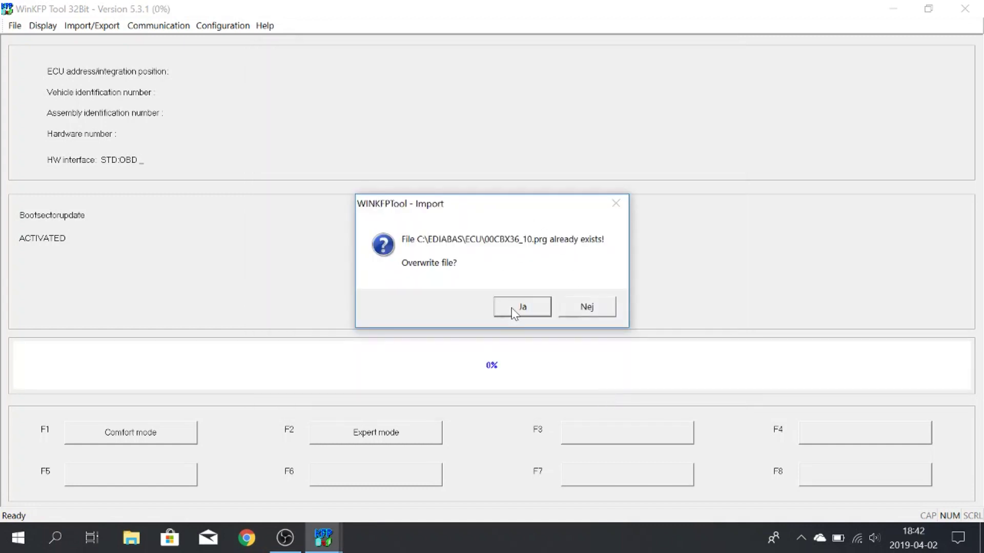
left_click(513, 310)
left_click(513, 310)
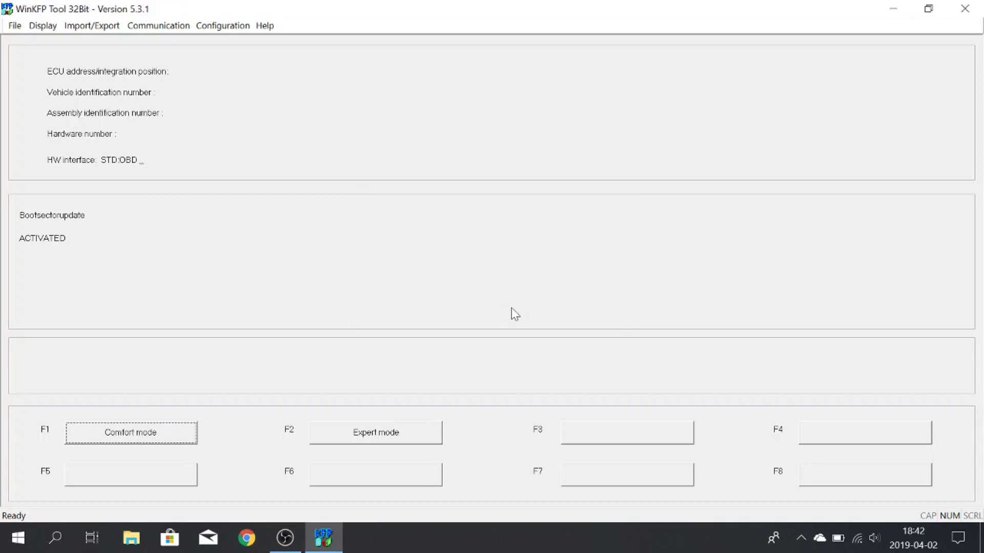
Step: Import the assembly line data from C:\PB failure\E89\E89\data, replacing the WDPs already present
left_click(105, 25)
mouse_move(172, 44)
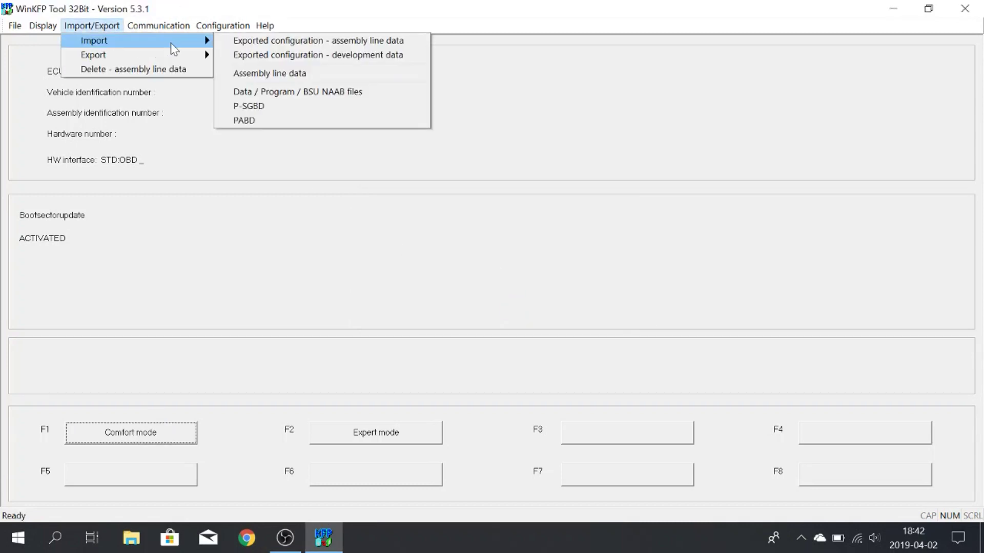
left_click(300, 73)
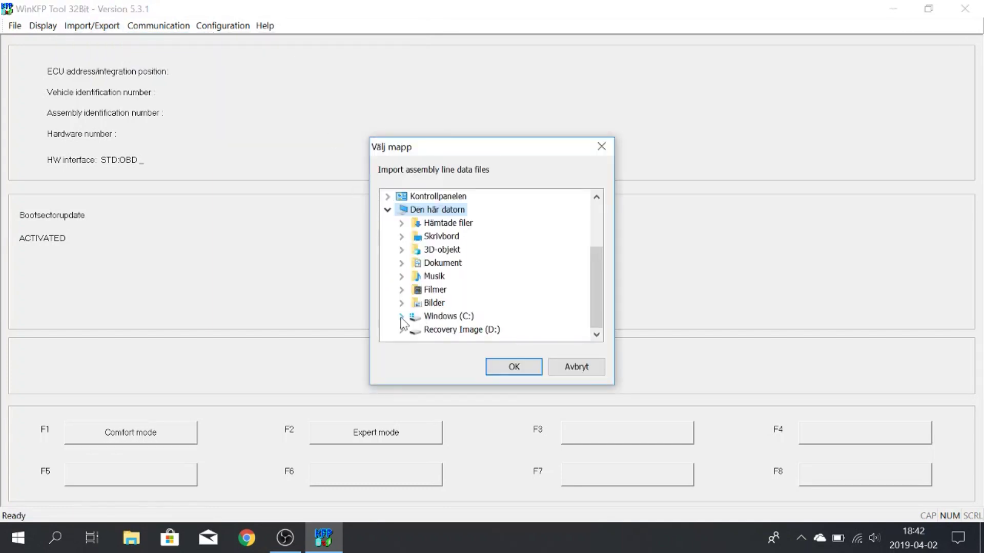
left_click(401, 316)
scroll(461, 290, "down", 1)
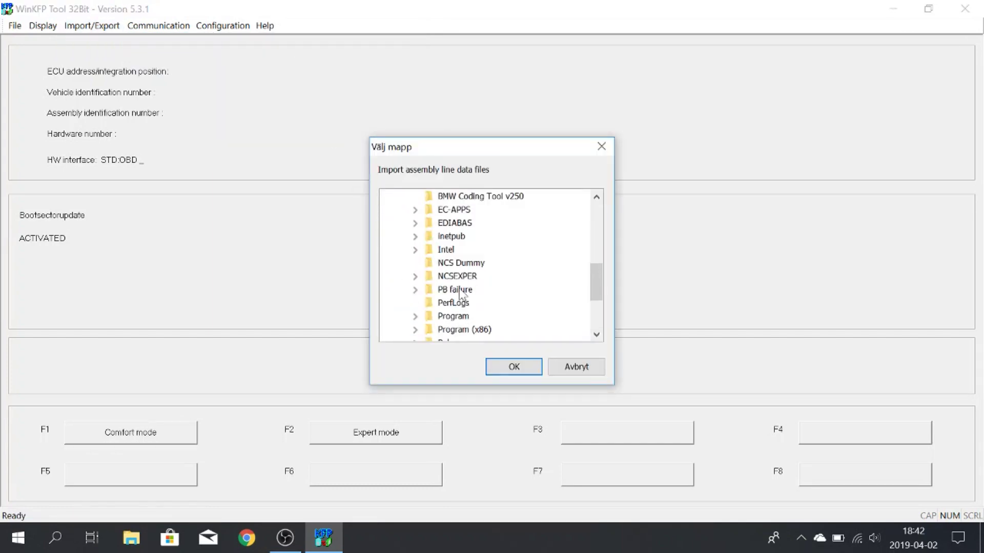
left_click(415, 290)
left_click(430, 303)
left_click(443, 316)
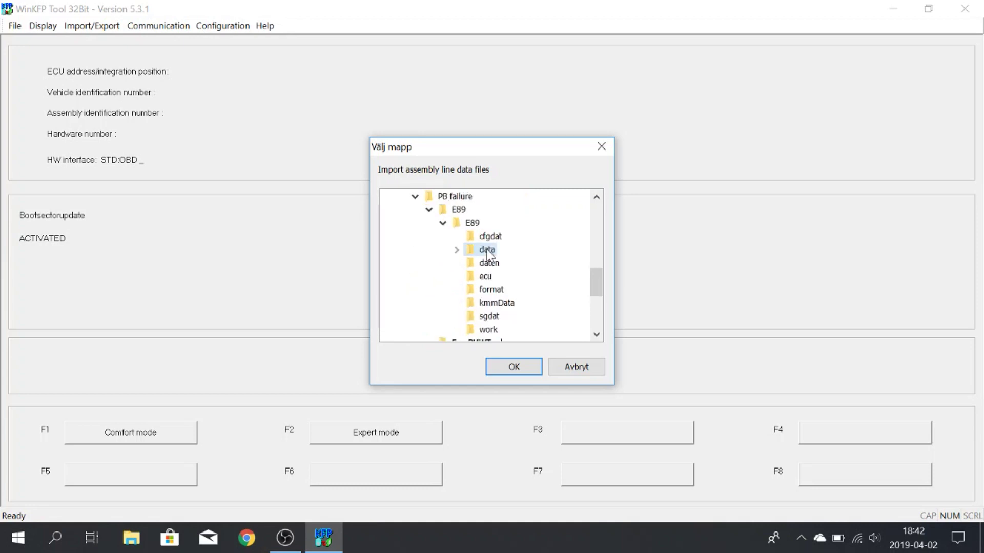
left_click(515, 367)
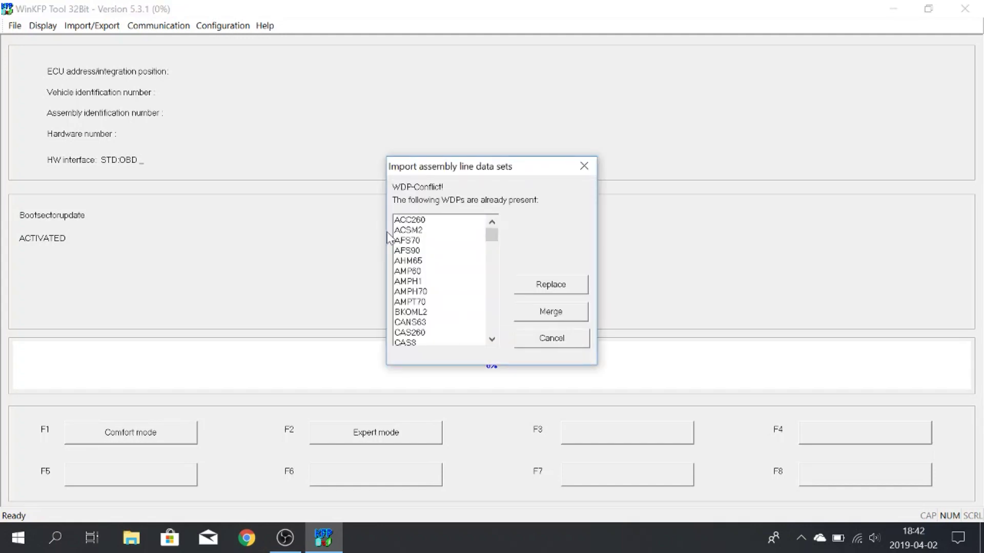
left_click(572, 293)
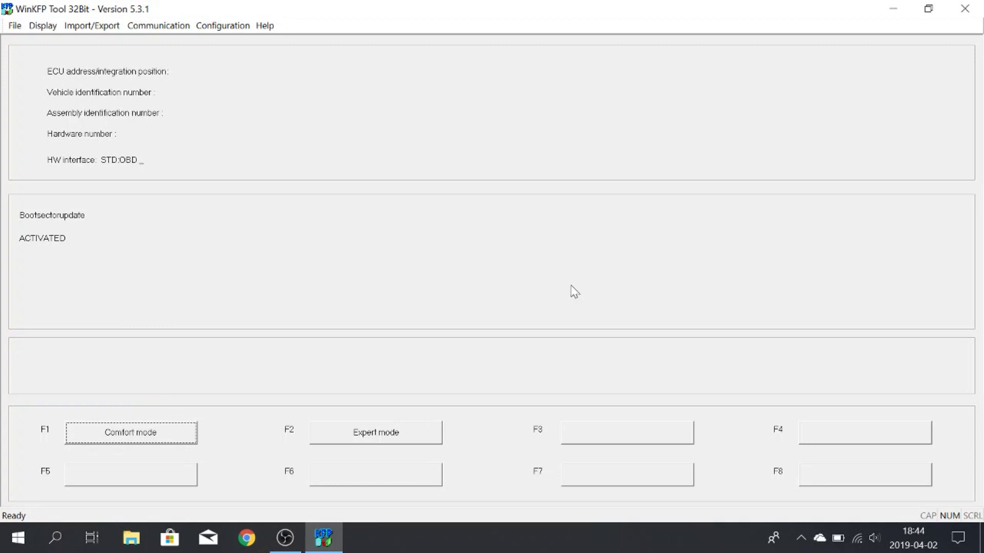
Step: Open the C:\PB failure\E89\E89\data folder in File Explorer
left_click(131, 538)
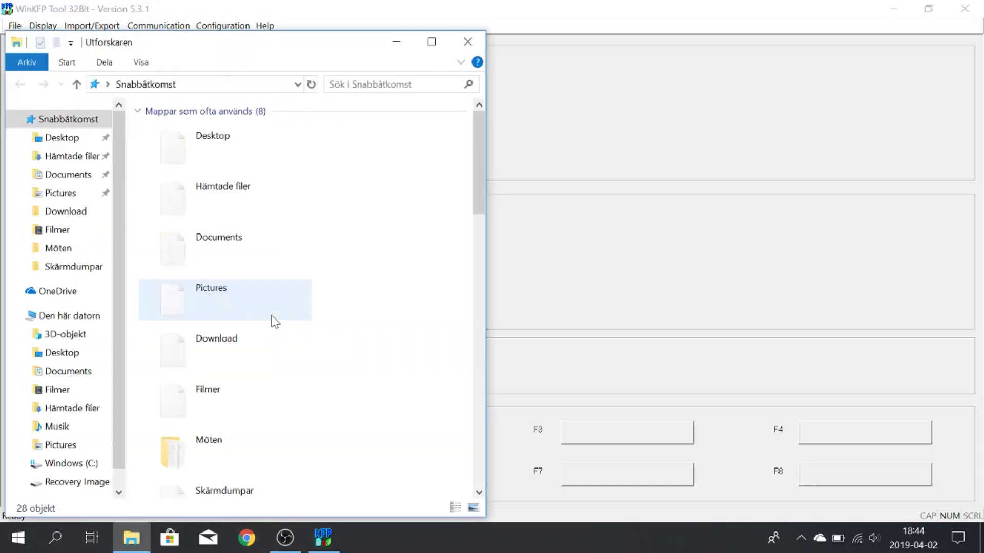
scroll(77, 435, "down", 1)
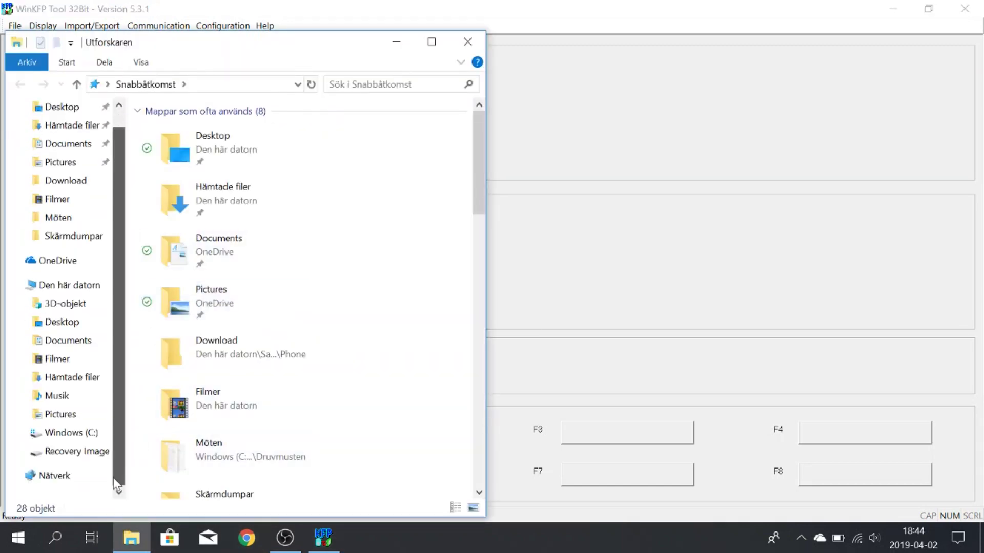
left_click(74, 435)
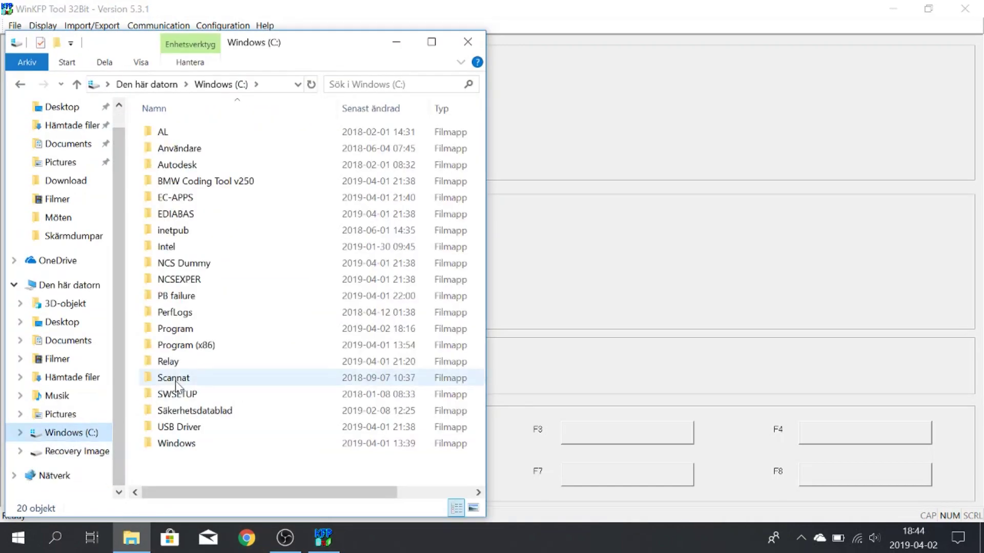
double_click(194, 297)
double_click(160, 134)
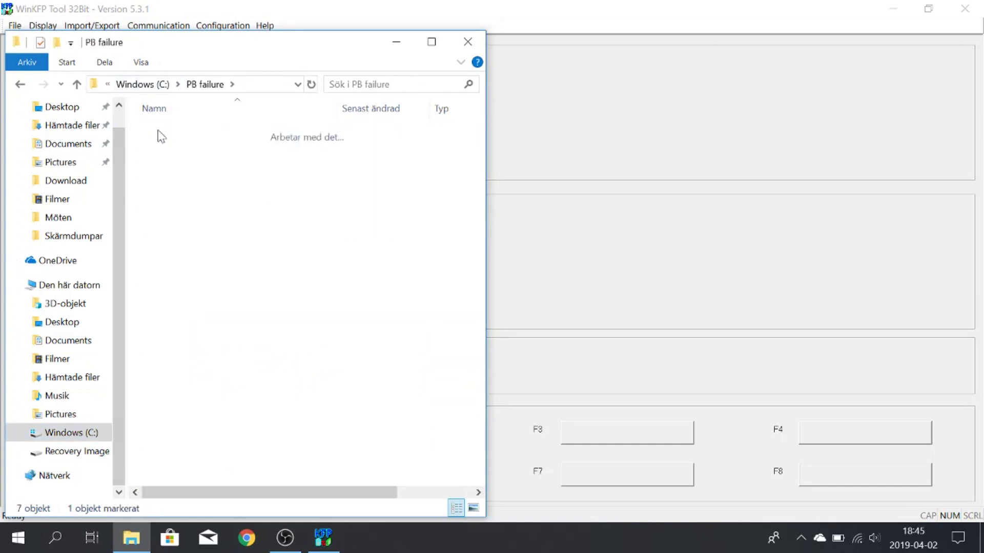
double_click(165, 133)
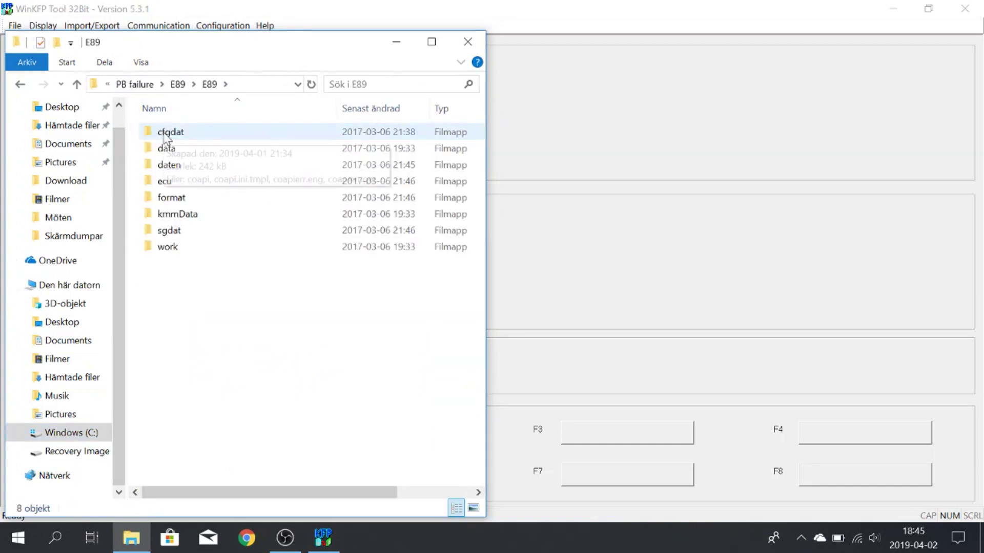
double_click(154, 149)
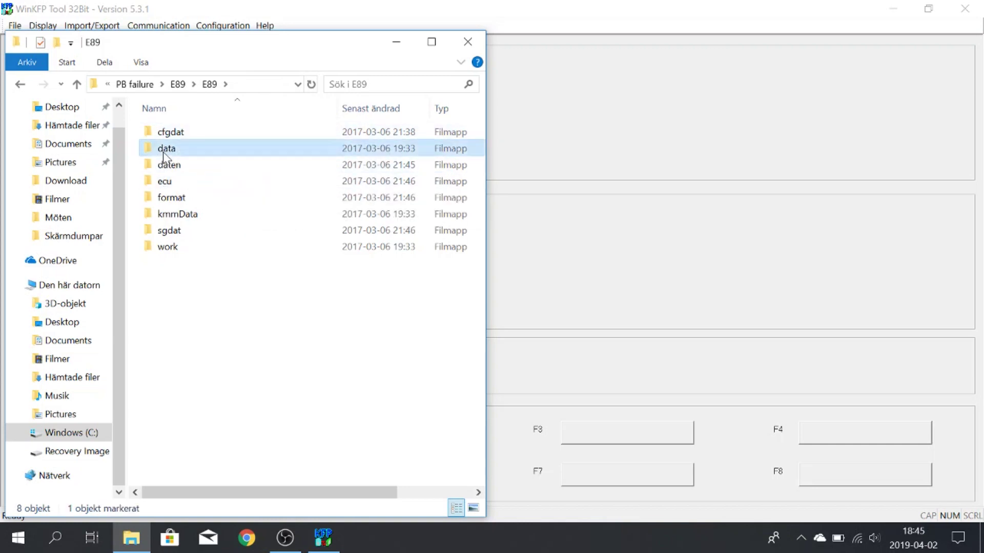
Step: Copy all the files in the gdaten subfolder of the E89 data folder
left_click(214, 365)
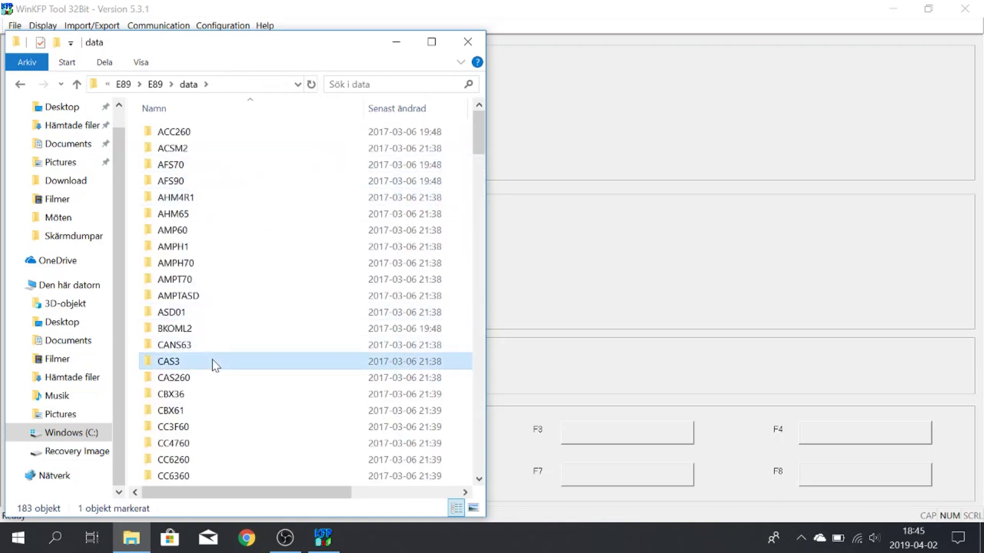
key("s")
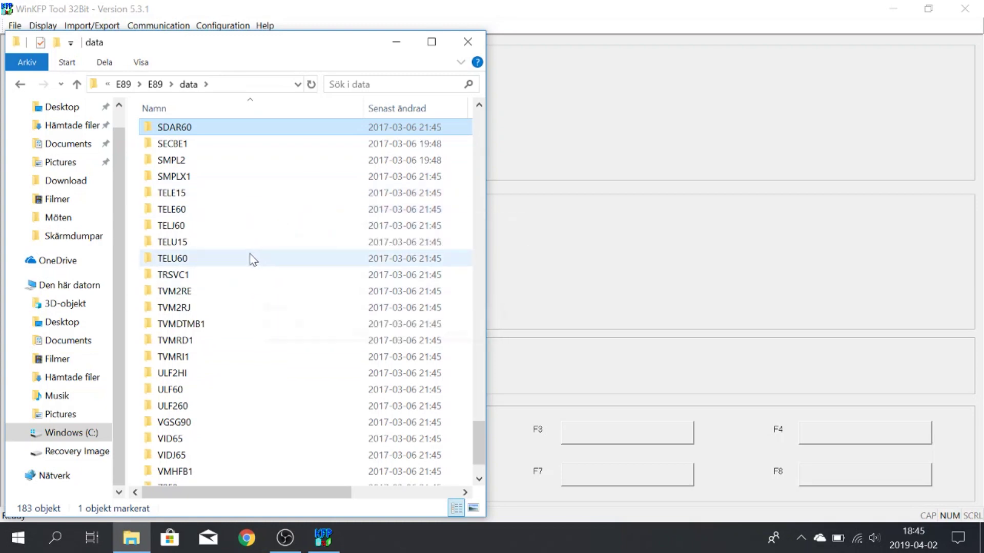
mouse_move(253, 259)
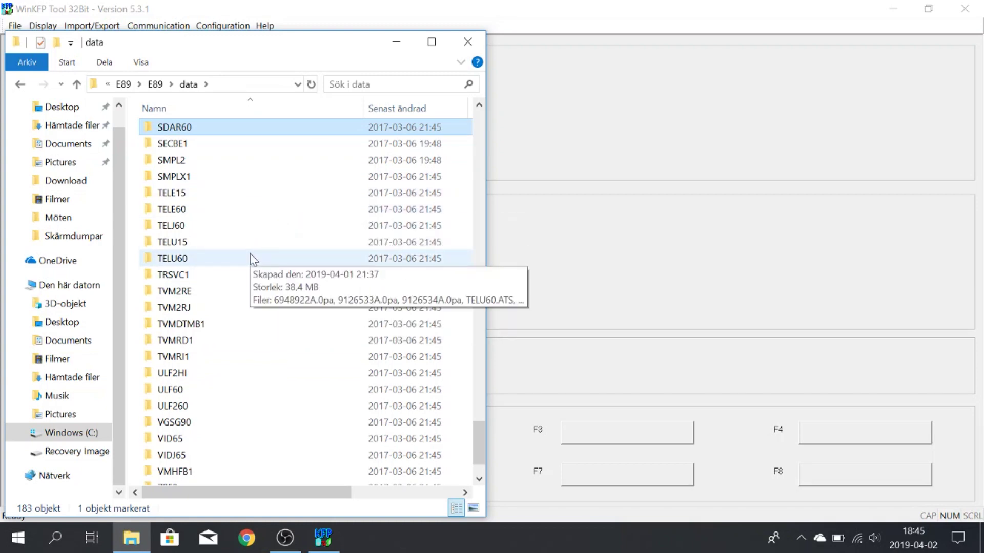
key("g")
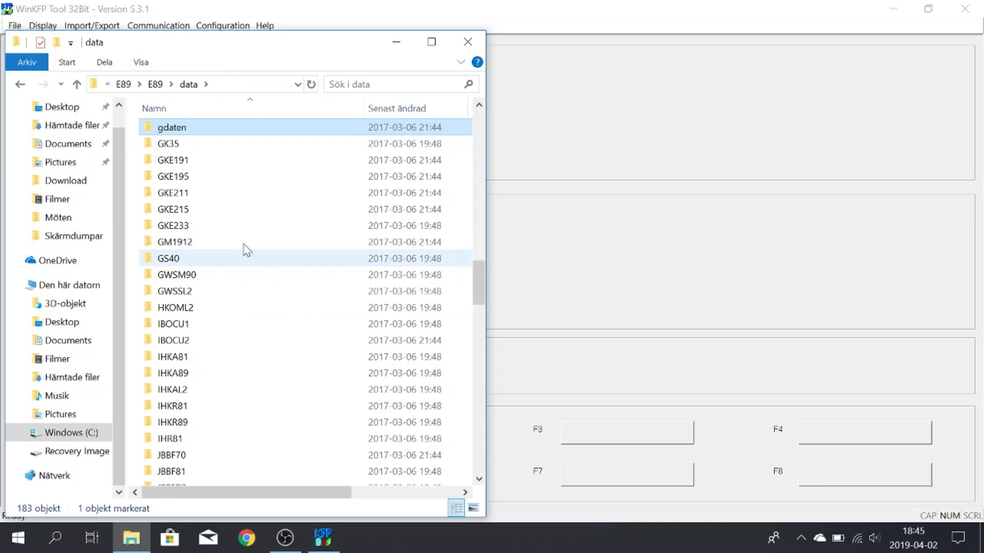
double_click(177, 131)
left_click(193, 150)
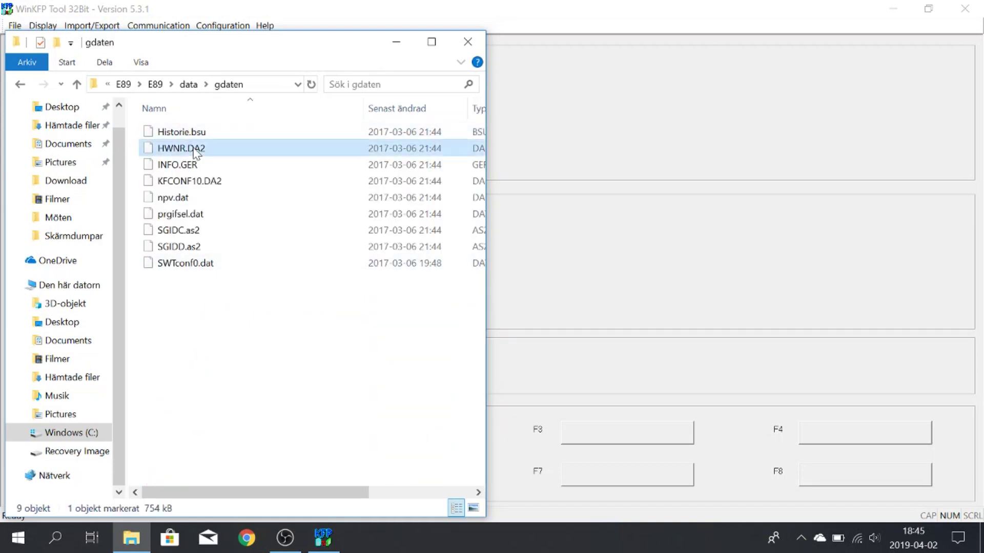
key("ctrl+a")
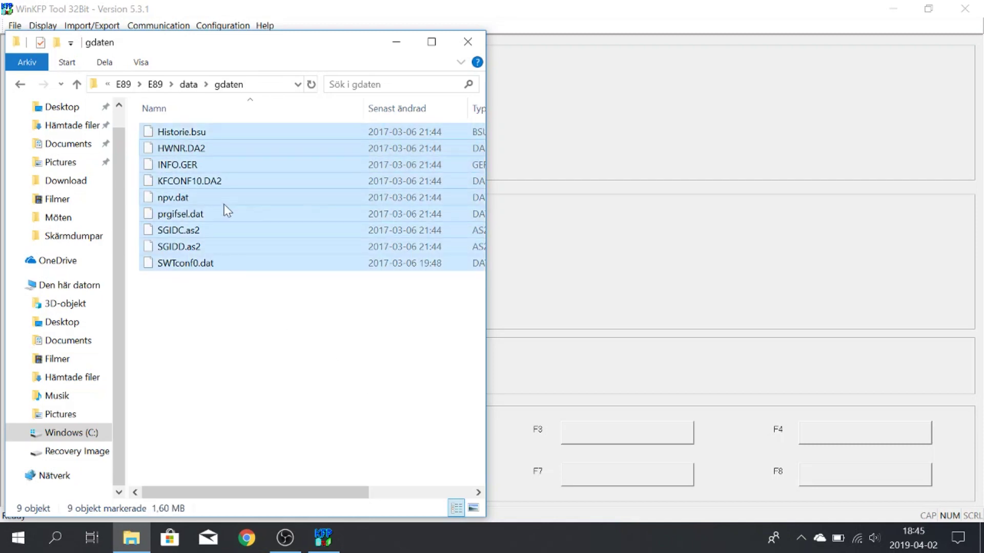
right_click(226, 211)
left_click(320, 380)
Step: Open the gdaten folder in C:\EC-APPS\NFS\DATA
left_click(77, 433)
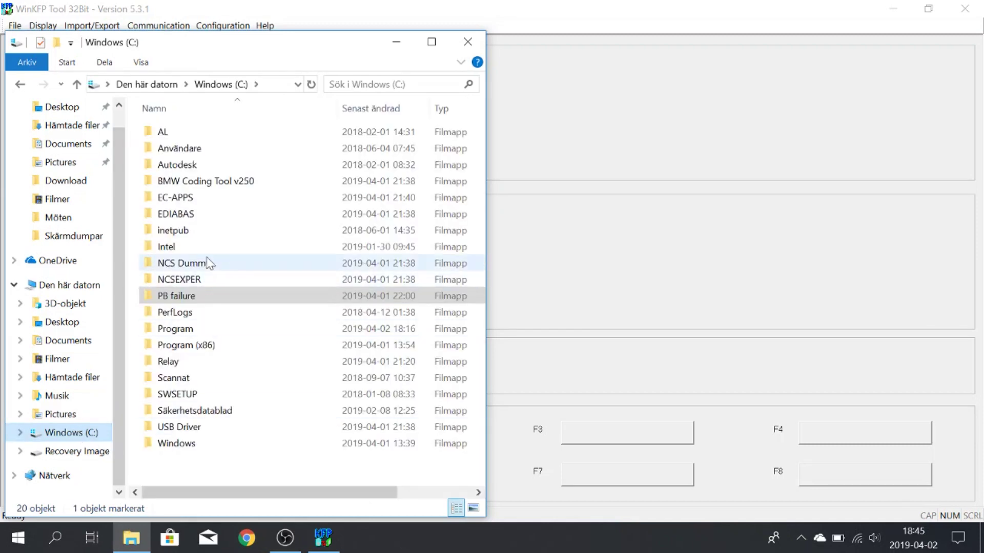
double_click(175, 199)
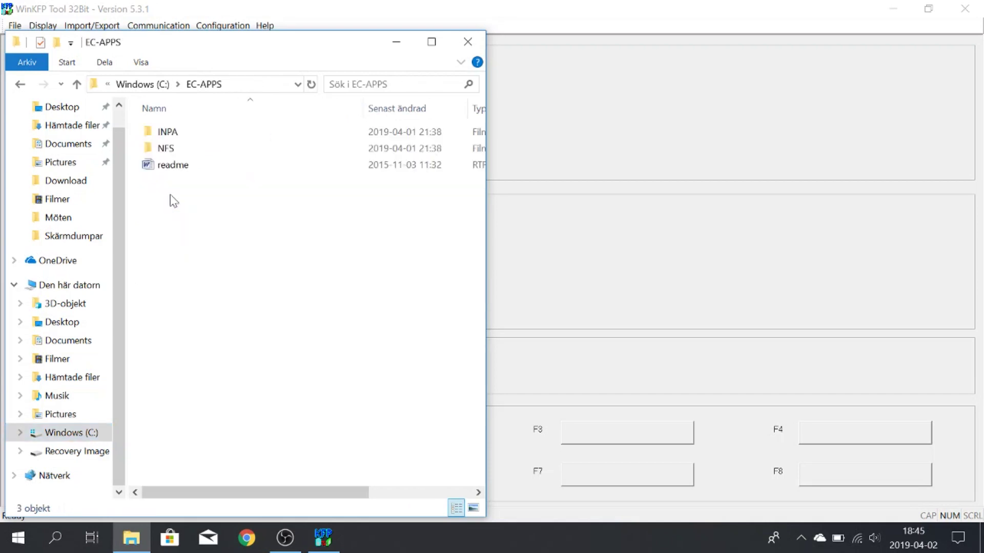
double_click(169, 149)
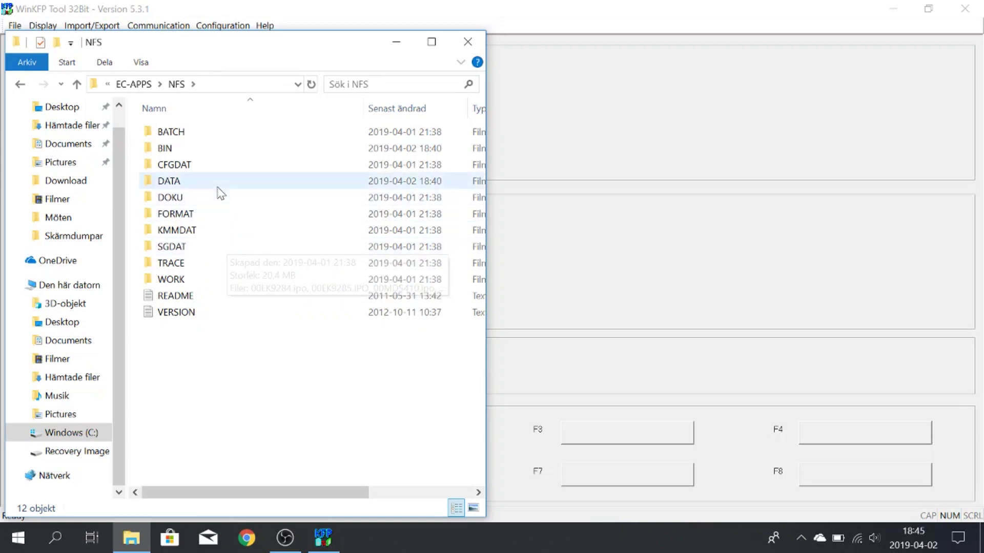
double_click(220, 183)
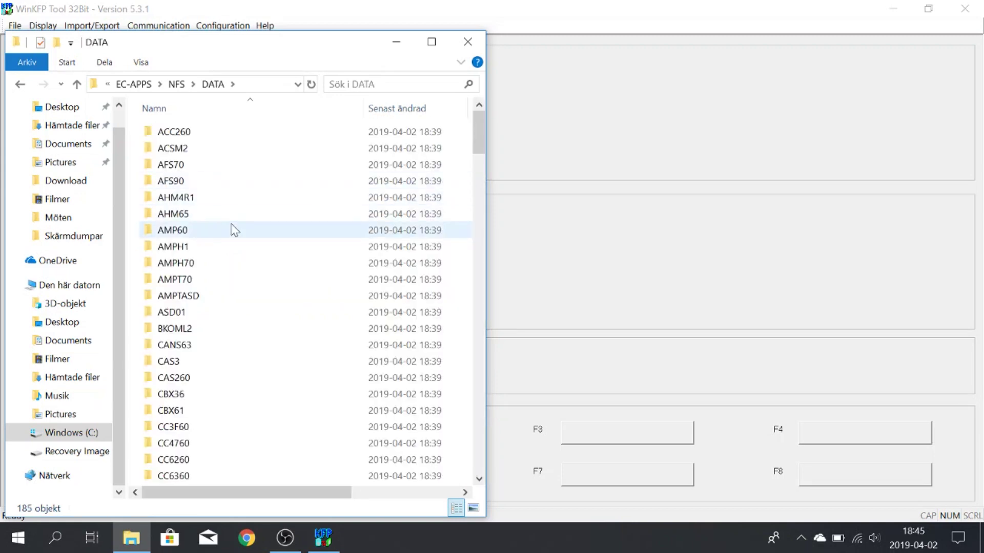
left_click(229, 278)
key("g")
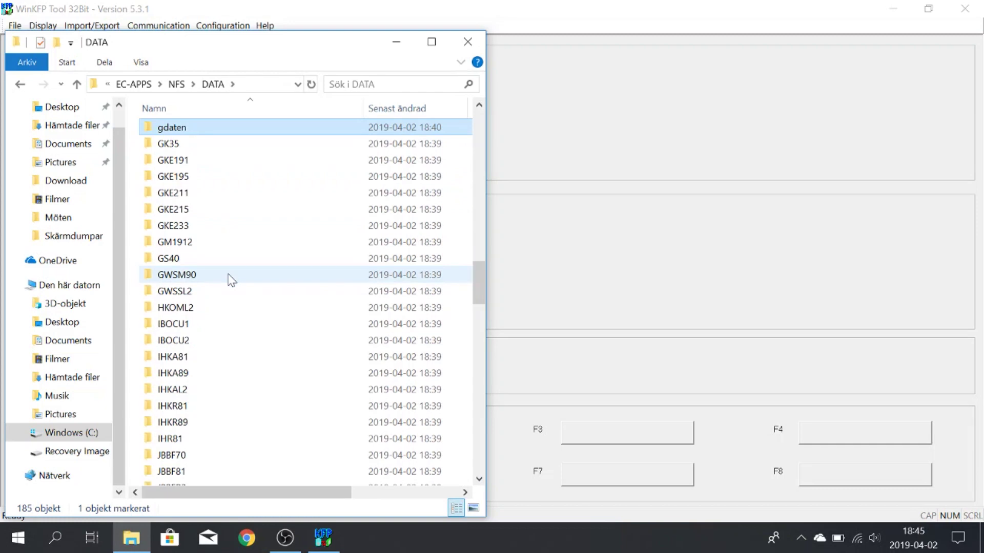
double_click(172, 128)
Step: Paste the copied files into the NFS gdaten folder, replacing the existing ones, and close File Explorer
right_click(211, 299)
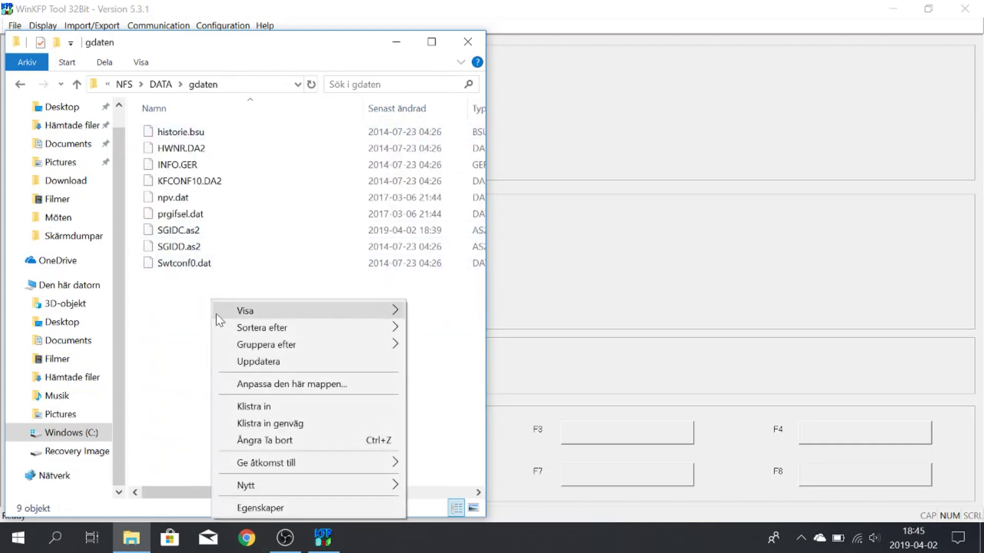
left_click(254, 403)
left_click(217, 215)
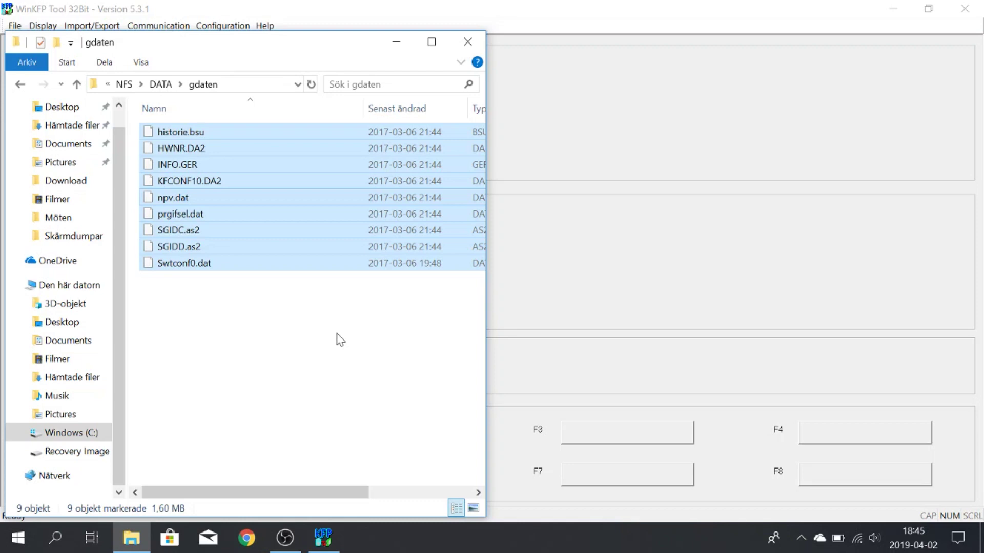
left_click(342, 345)
left_click(467, 42)
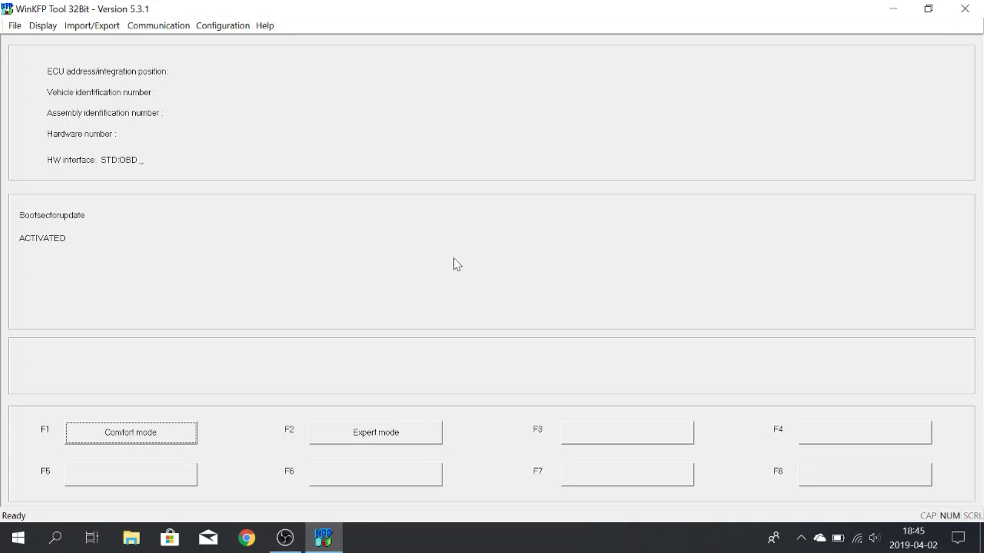
Step: Restart WinKFP and maximize its window
left_click(965, 8)
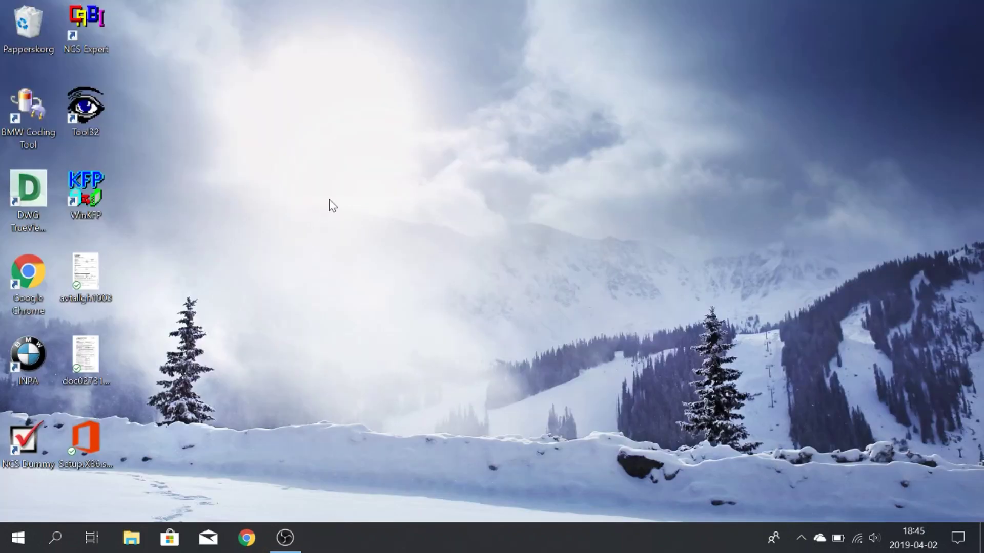
double_click(95, 197)
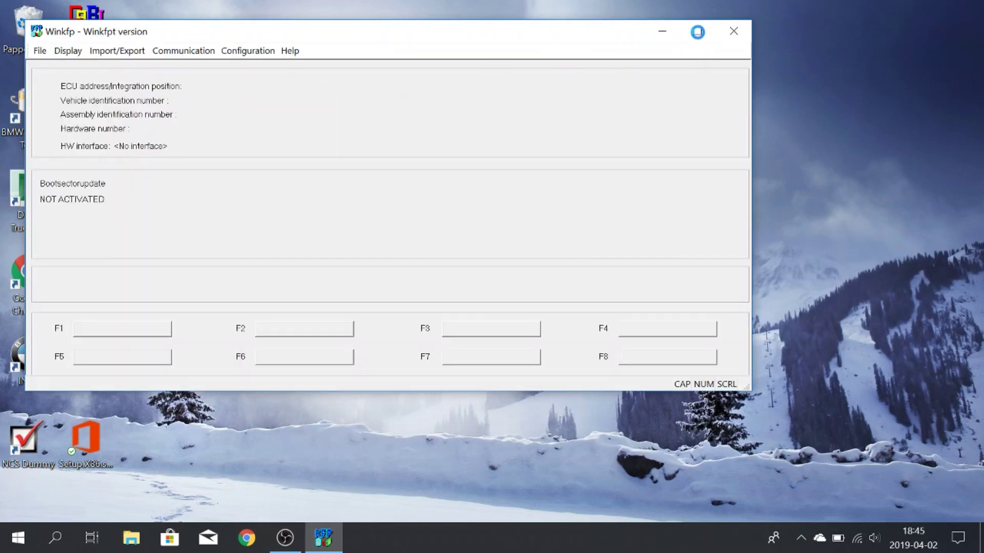
left_click(698, 31)
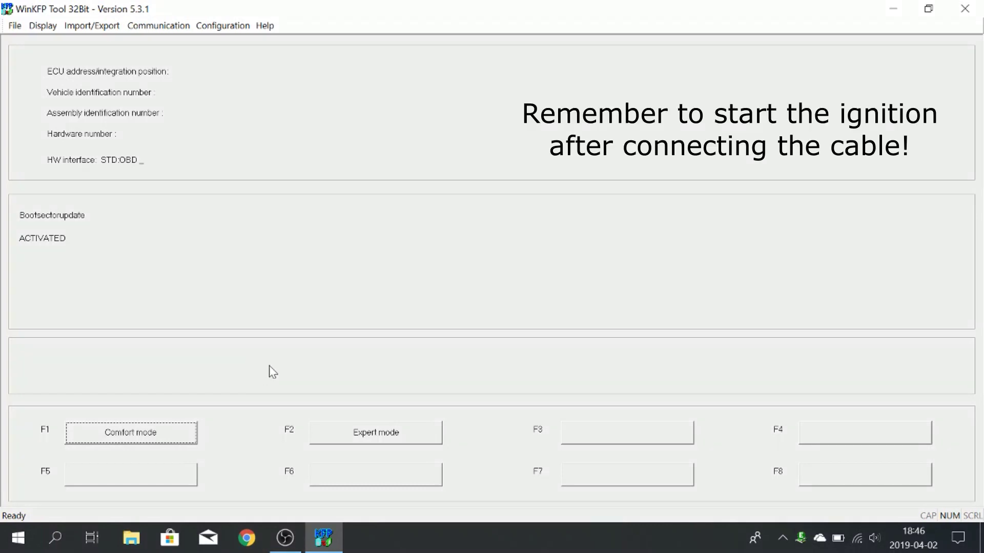
Step: In Comfort mode, choose the ZUSB with ECU family EMF89, ZB-number 6862244 and integration position Unverbaut
left_click(128, 441)
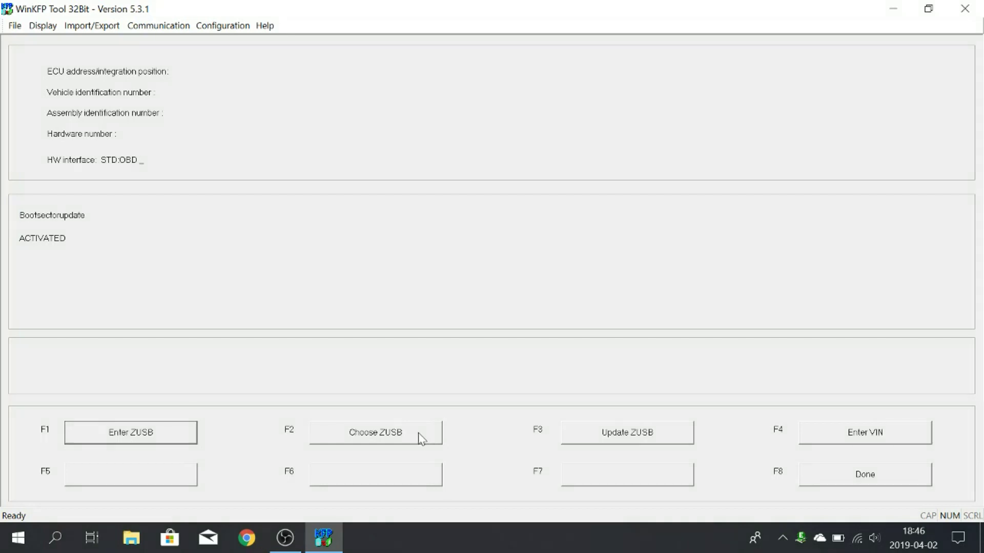
left_click(413, 432)
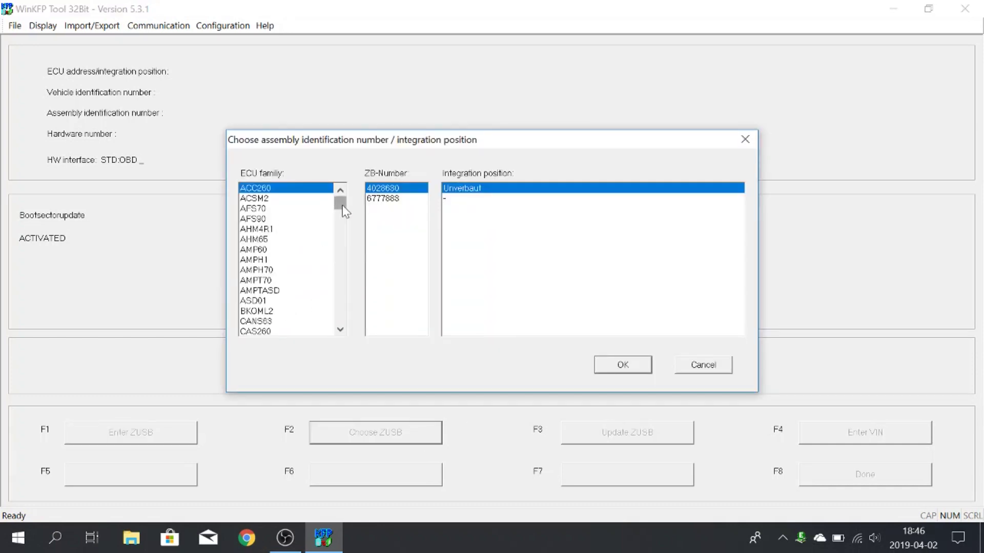
mouse_move(340, 205)
left_mouse_down()
mouse_move(367, 354)
mouse_move(340, 189)
left_mouse_up()
left_click(340, 330)
left_click(340, 331)
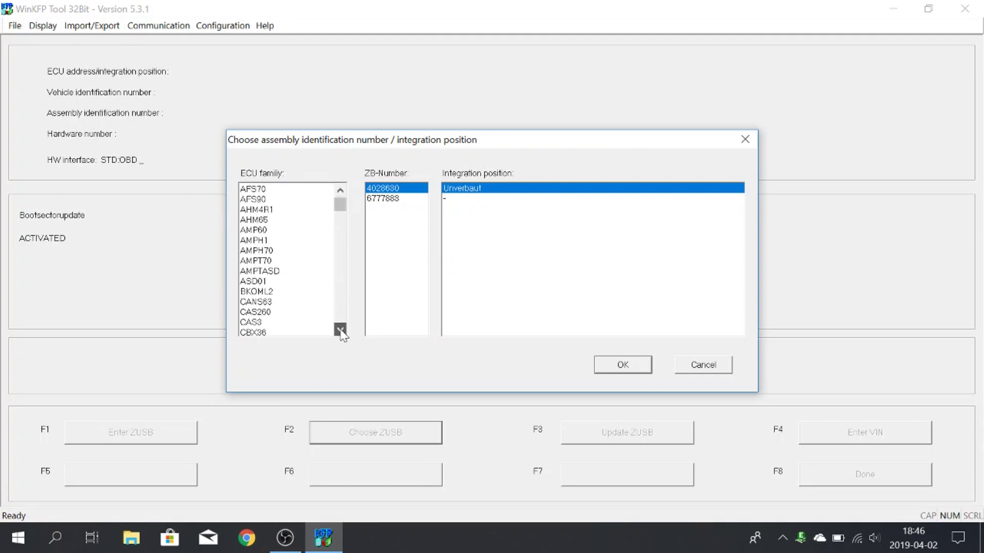
left_click(341, 330)
left_click(340, 330)
left_click(340, 330)
left_click(340, 330)
left_click(340, 331)
left_click(340, 331)
left_click(341, 331)
left_click(340, 330)
left_click(340, 330)
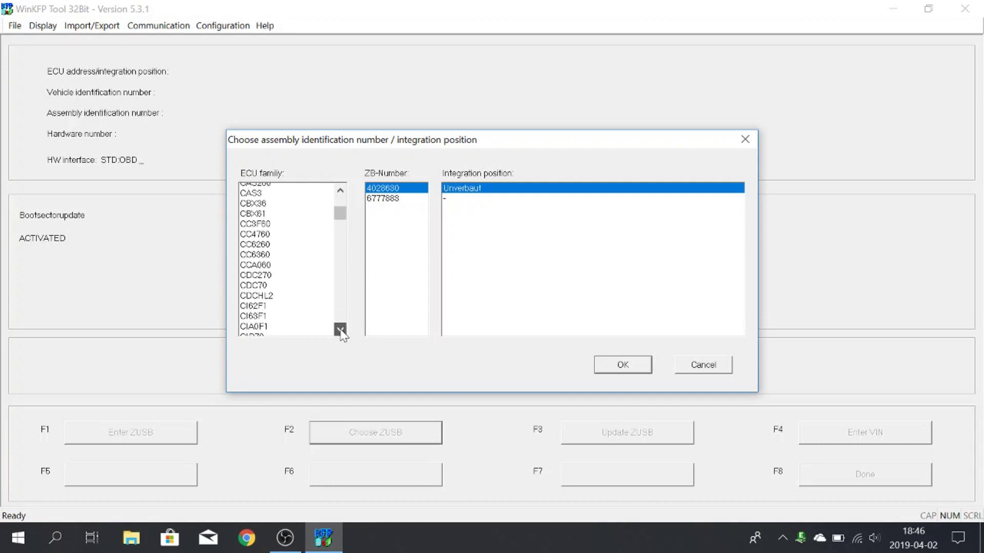
left_click(340, 330)
left_click(341, 331)
left_click(340, 331)
left_click(340, 330)
left_click(340, 331)
left_click(341, 331)
left_click(341, 330)
left_click(340, 330)
left_click(340, 331)
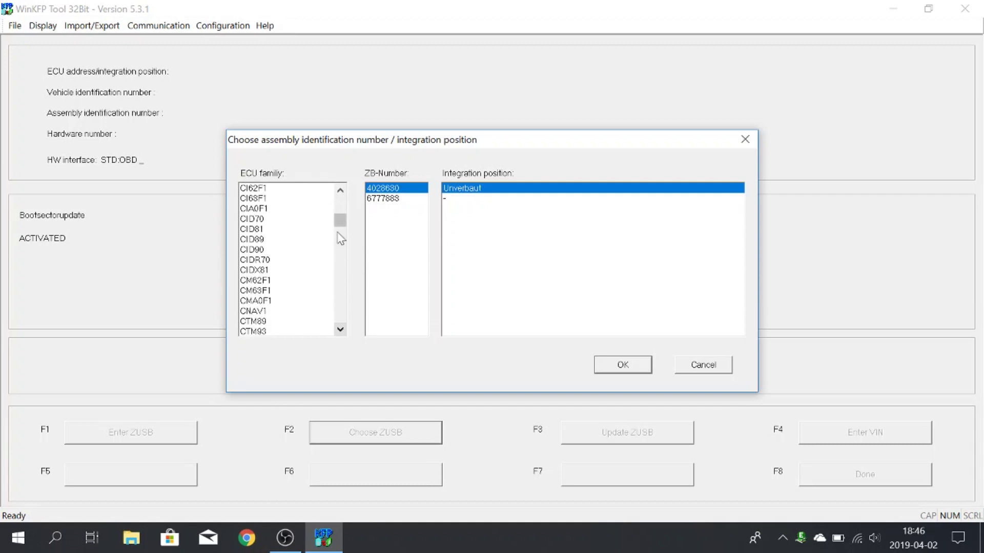
mouse_move(341, 237)
left_mouse_down()
mouse_move(356, 259)
mouse_move(353, 252)
left_mouse_up()
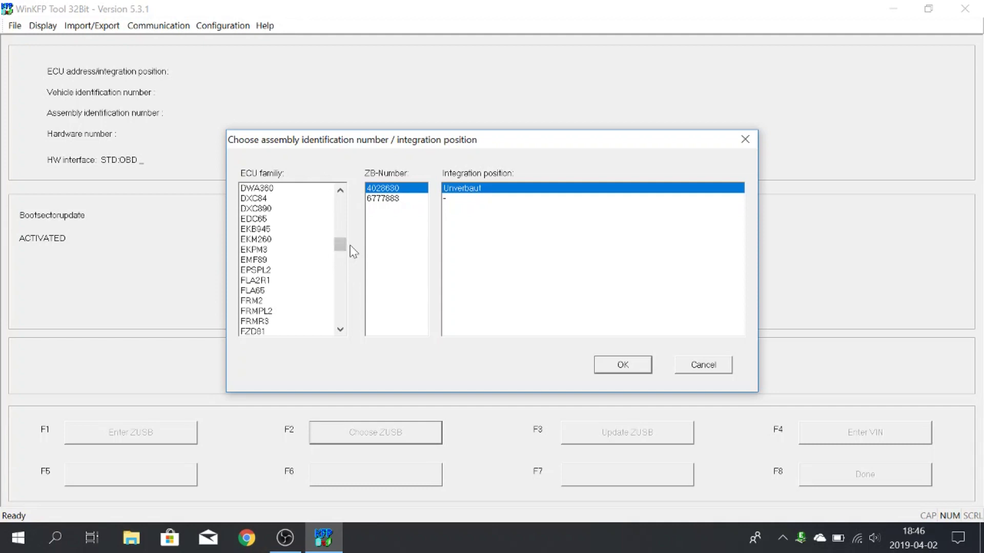
left_click(256, 261)
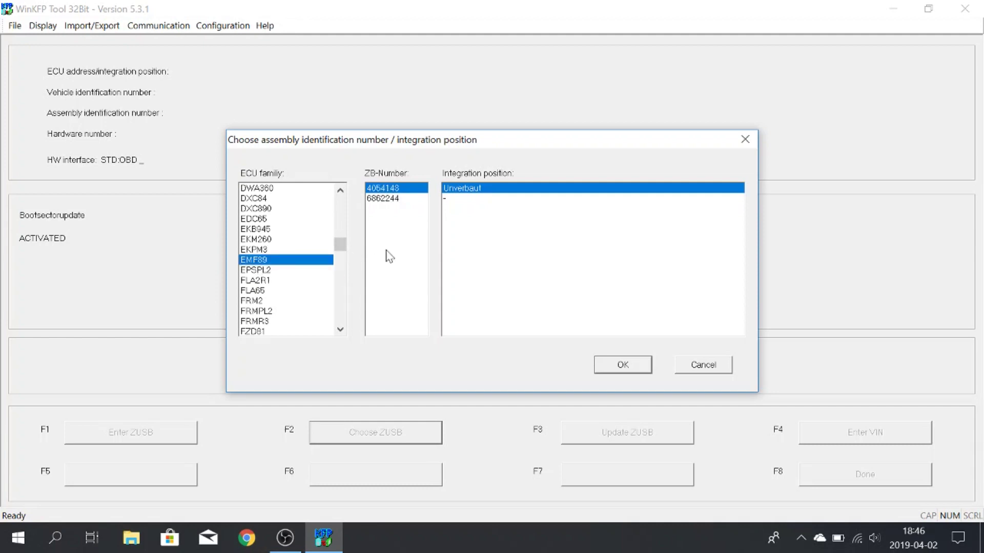
left_click(392, 200)
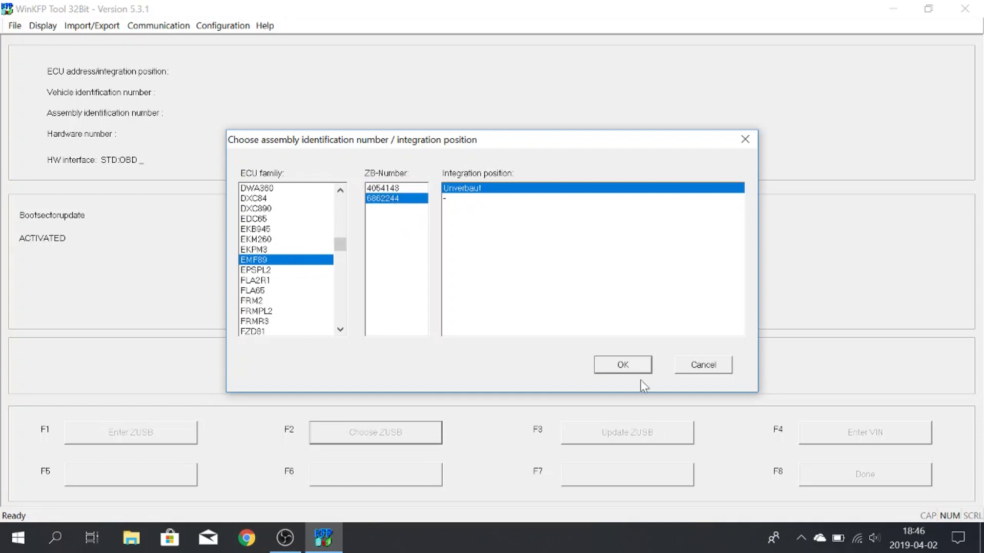
left_click(631, 370)
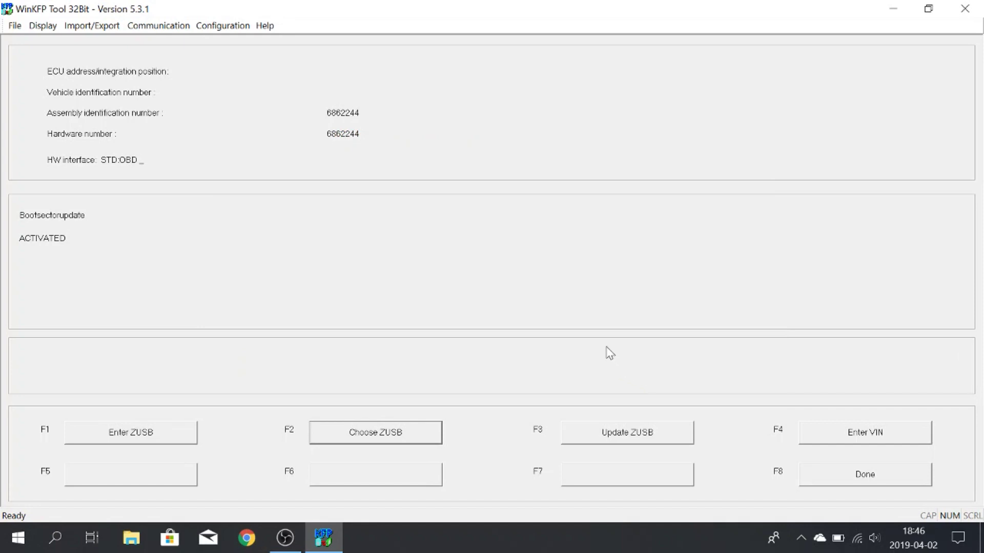
Step: Try to complete the ZUSB selection by entering the vehicle identification number, and dismiss the message
left_click(872, 478)
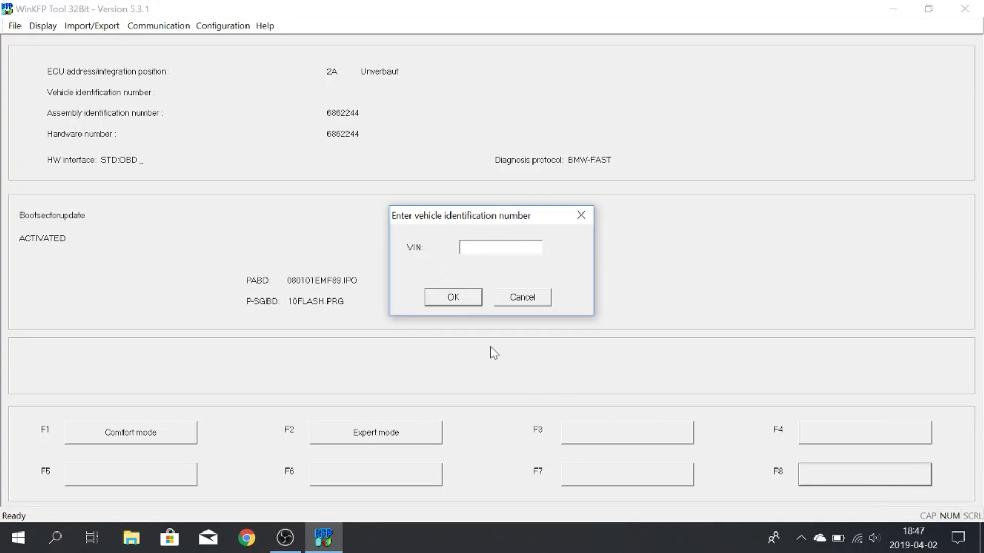
type("23424")
left_click(461, 294)
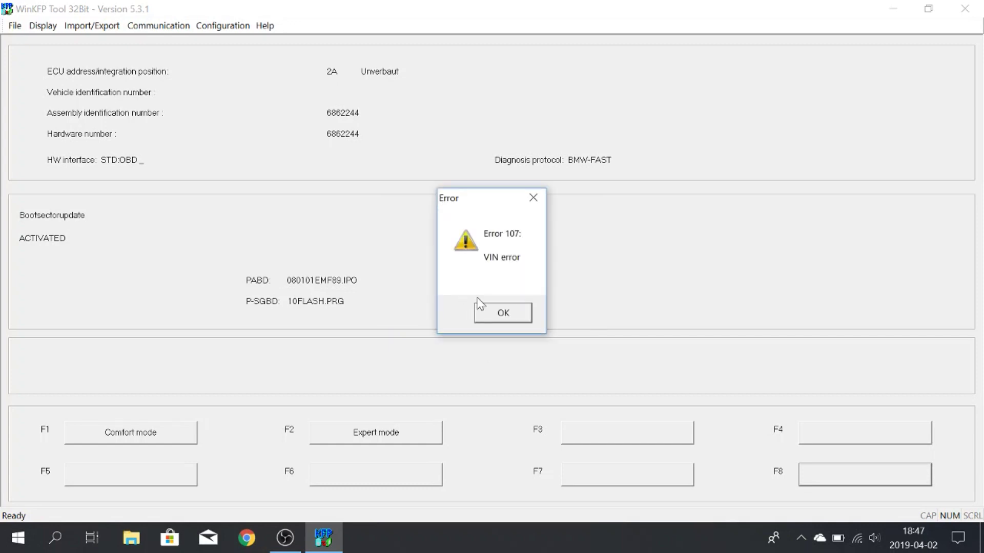
left_click(500, 320)
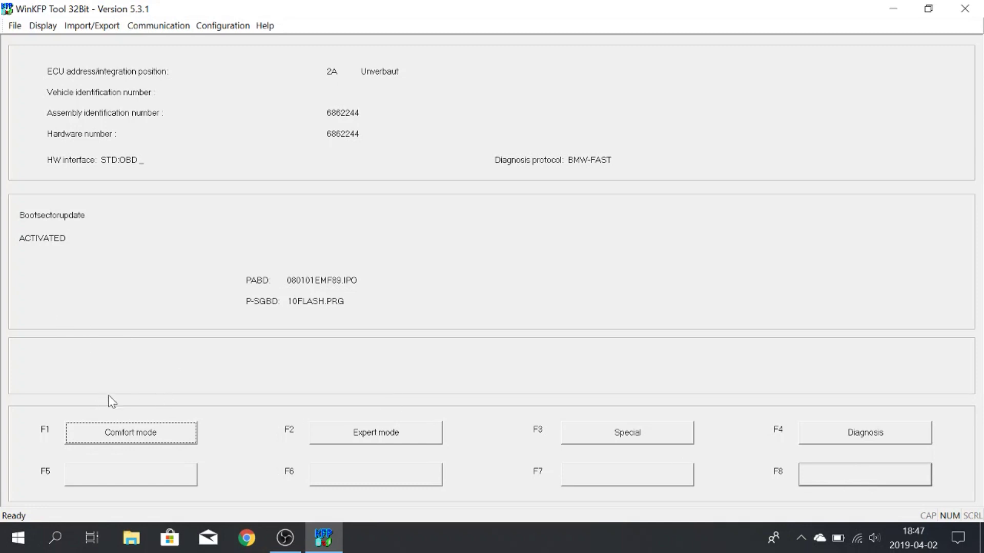
Step: Return to Comfort mode for the selected ECU
left_click(134, 437)
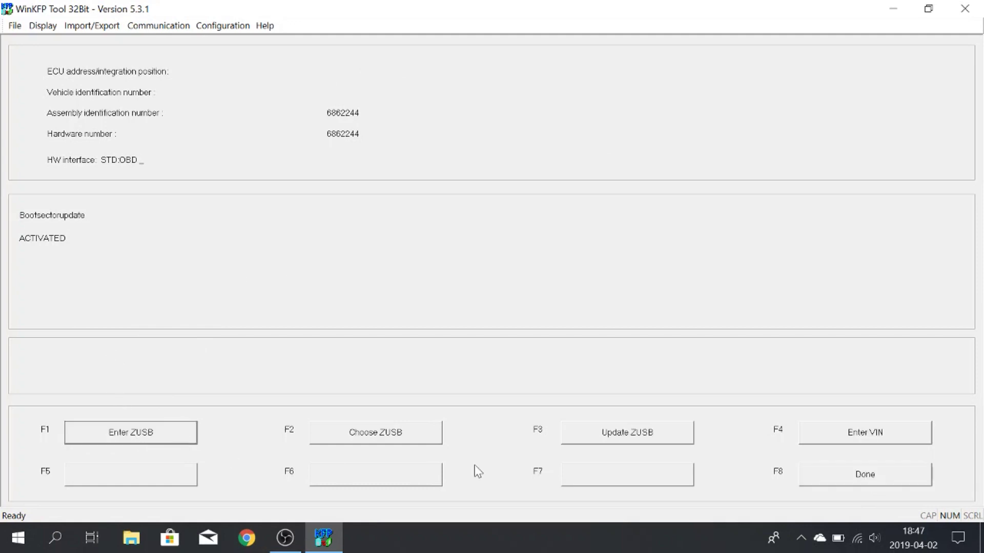